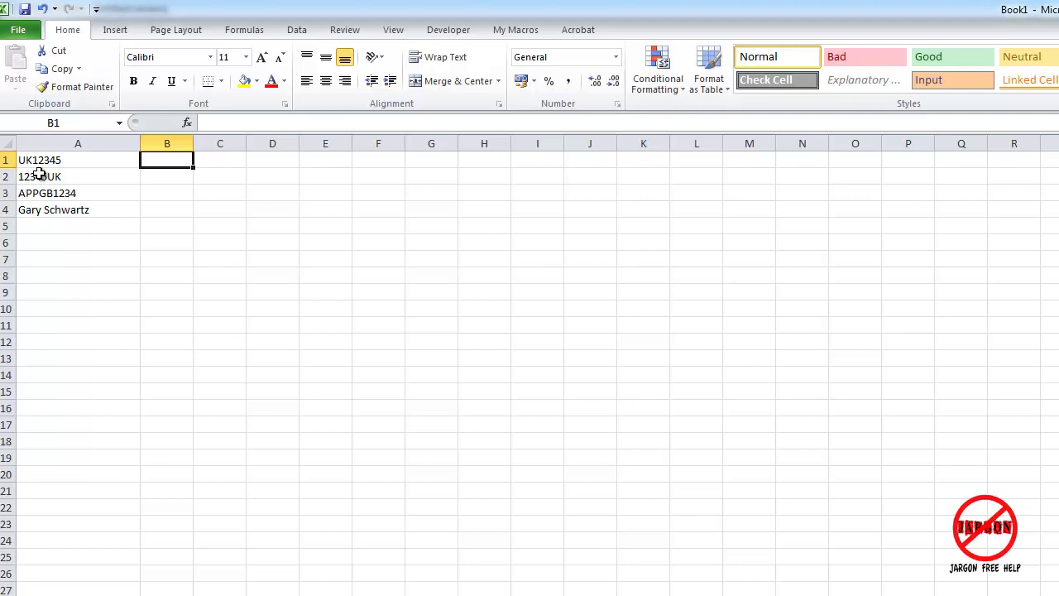
Review the code and full-name entries in column A, then select cell B1.
{"action": "left_click", "coordinate": [39, 196]}
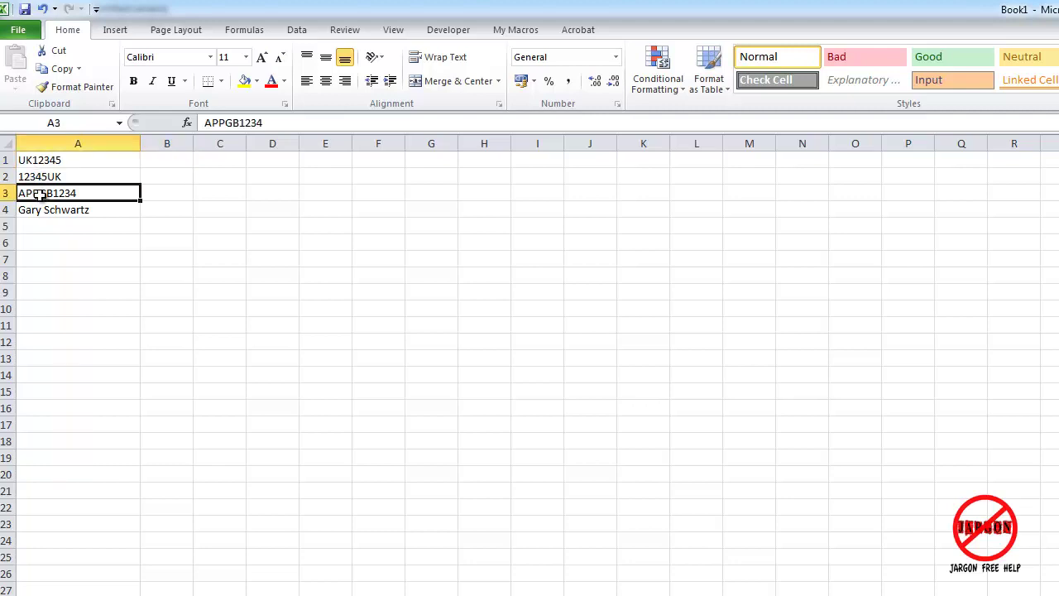
{"action": "left_click", "coordinate": [157, 211]}
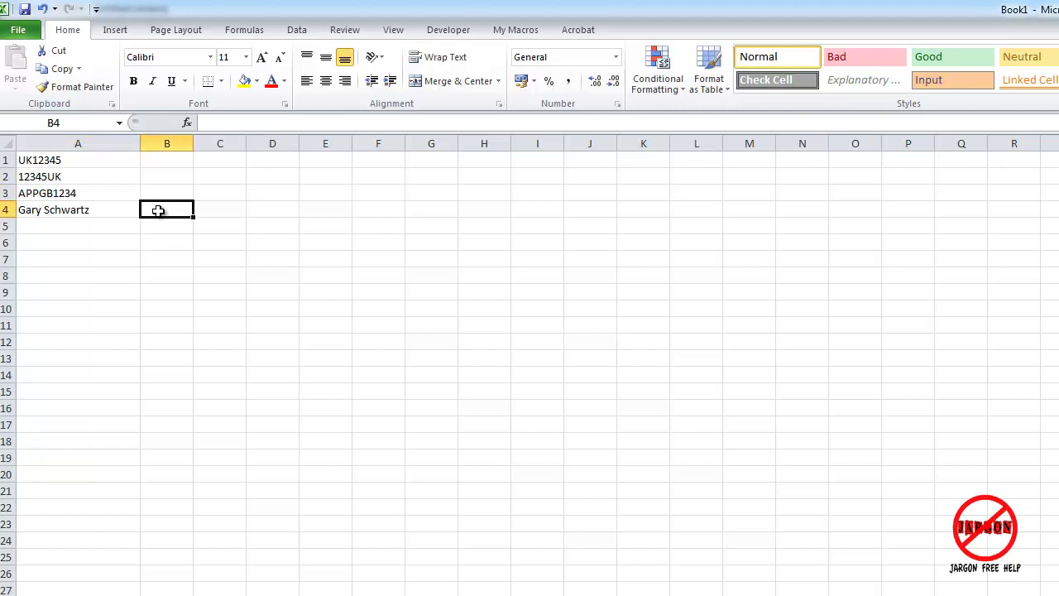
{"action": "left_click", "coordinate": [99, 212]}
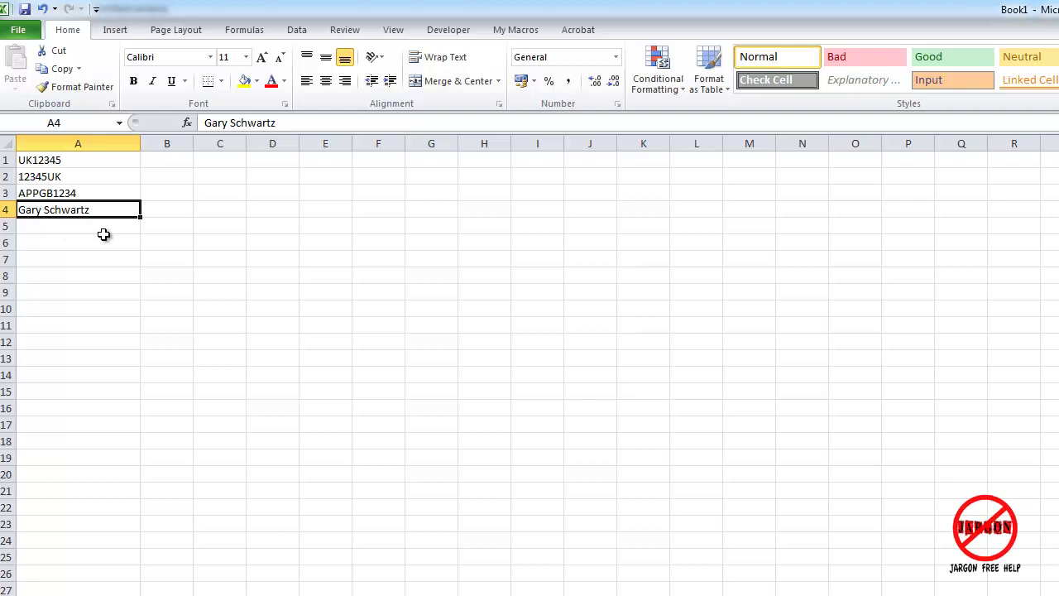
{"action": "left_click", "coordinate": [168, 161]}
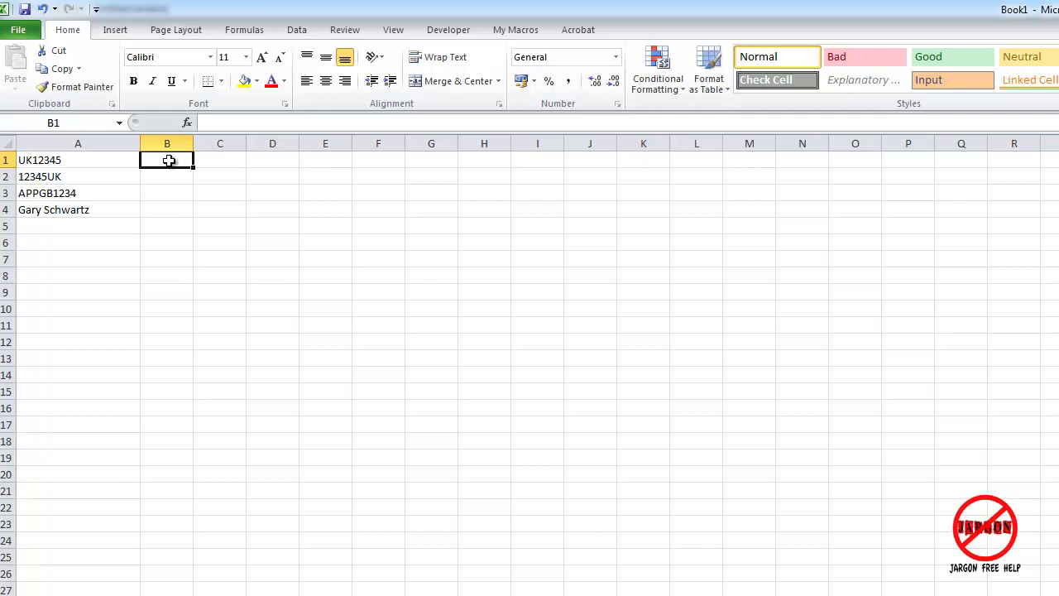
{"action": "left_click", "coordinate": [175, 192]}
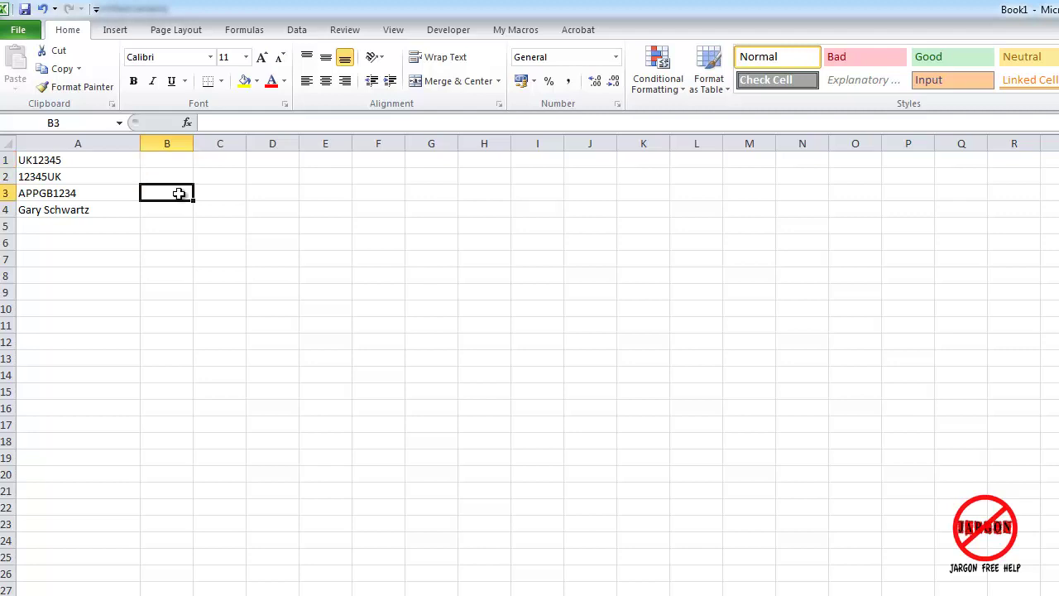
{"action": "left_click", "coordinate": [168, 161]}
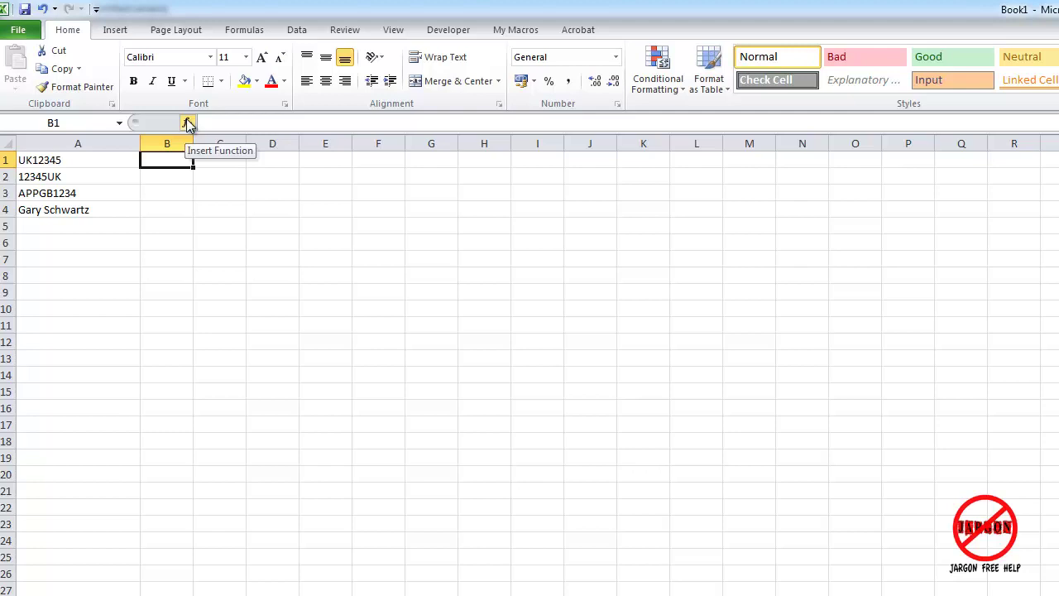
Insert the LEFT function into B1 by searching 'left' in the Text category.
{"action": "left_click", "coordinate": [188, 123]}
{"action": "left_click_drag", "start_coordinate": [703, 245], "coordinate": [524, 179]}
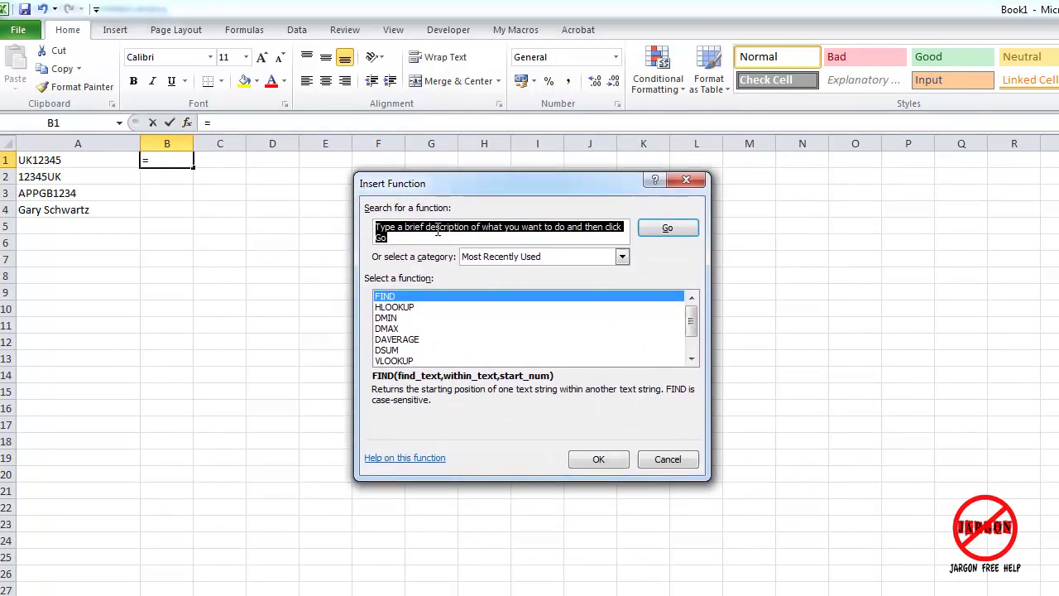
{"action": "type", "text": "left"}
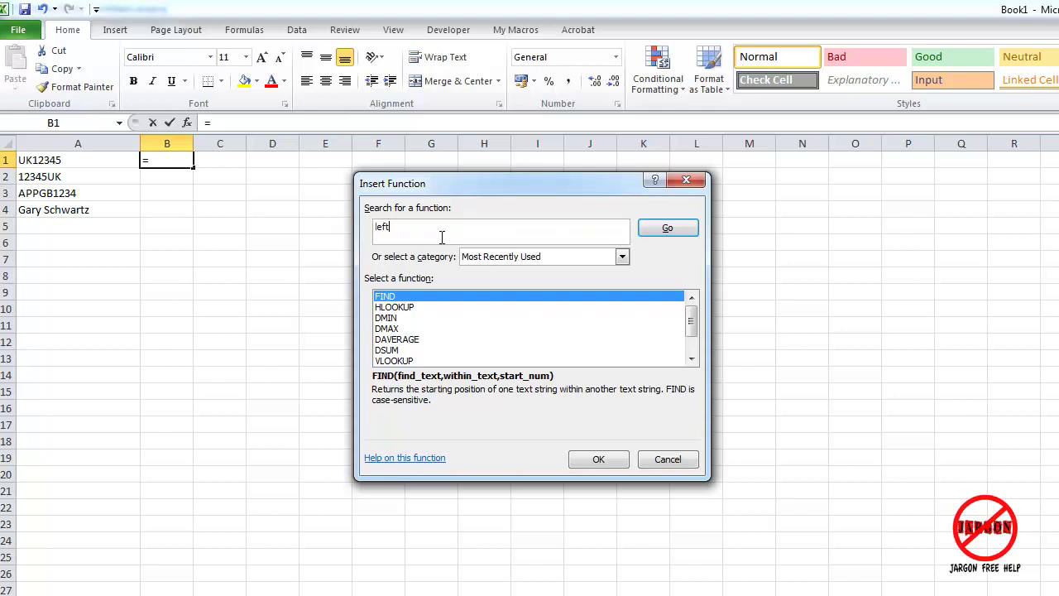
{"action": "key", "text": "Return"}
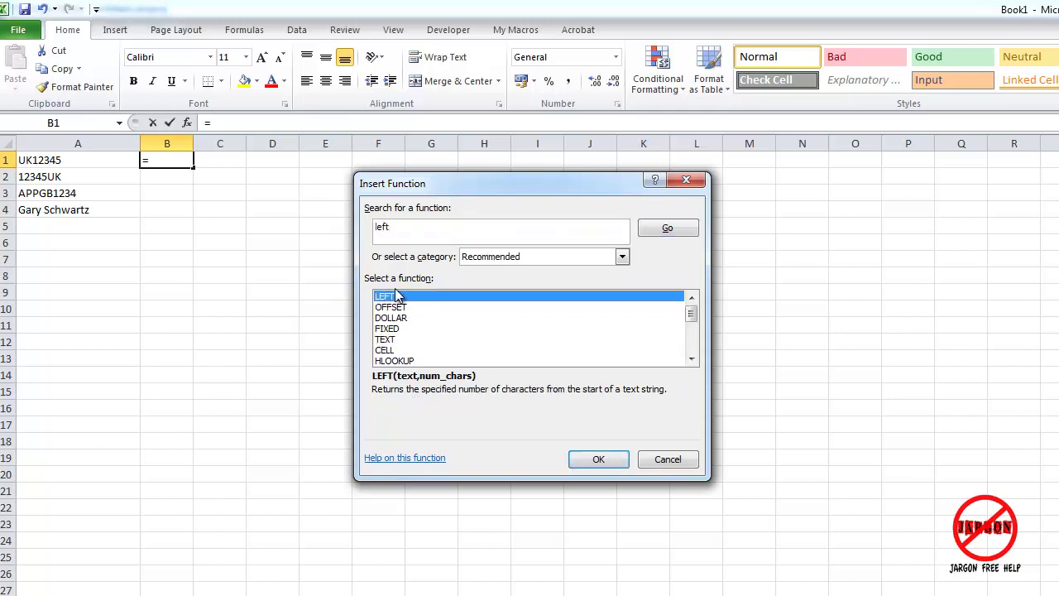
{"action": "left_click", "coordinate": [622, 256]}
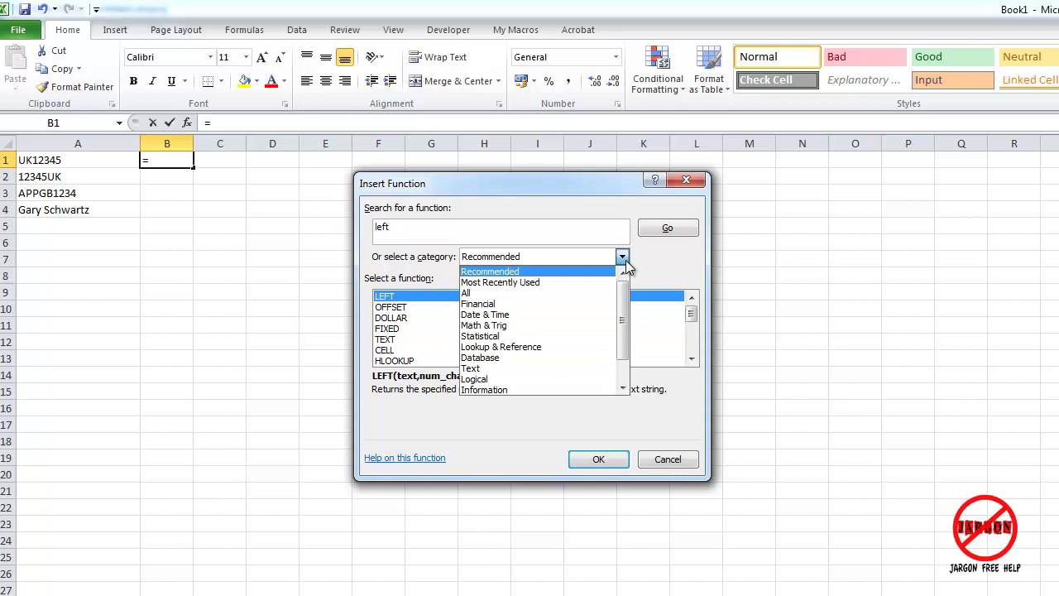
{"action": "left_click", "coordinate": [501, 368]}
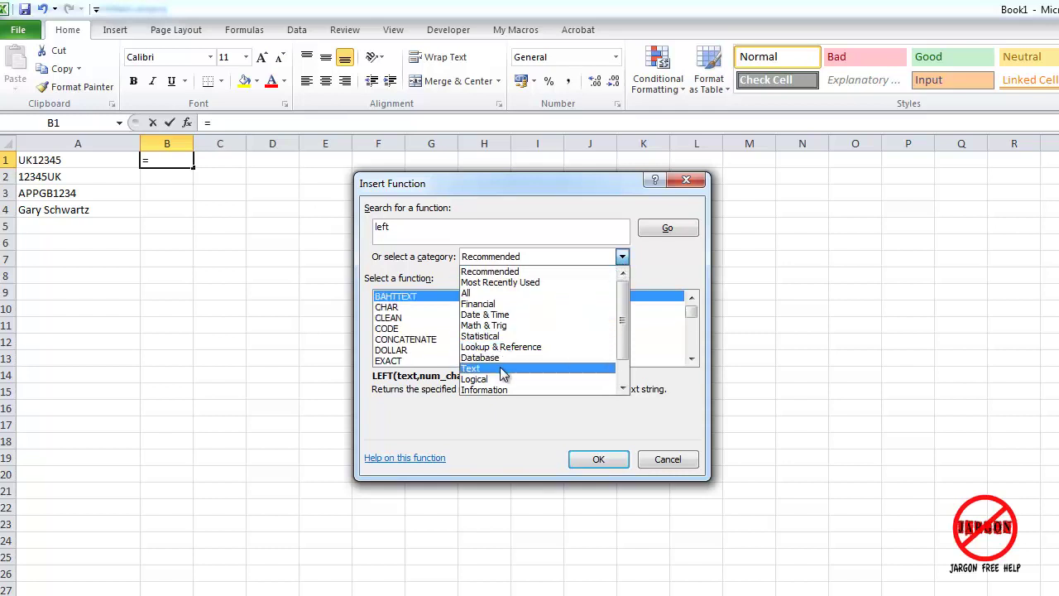
{"action": "left_click", "coordinate": [691, 359]}
{"action": "left_click", "coordinate": [691, 359]}
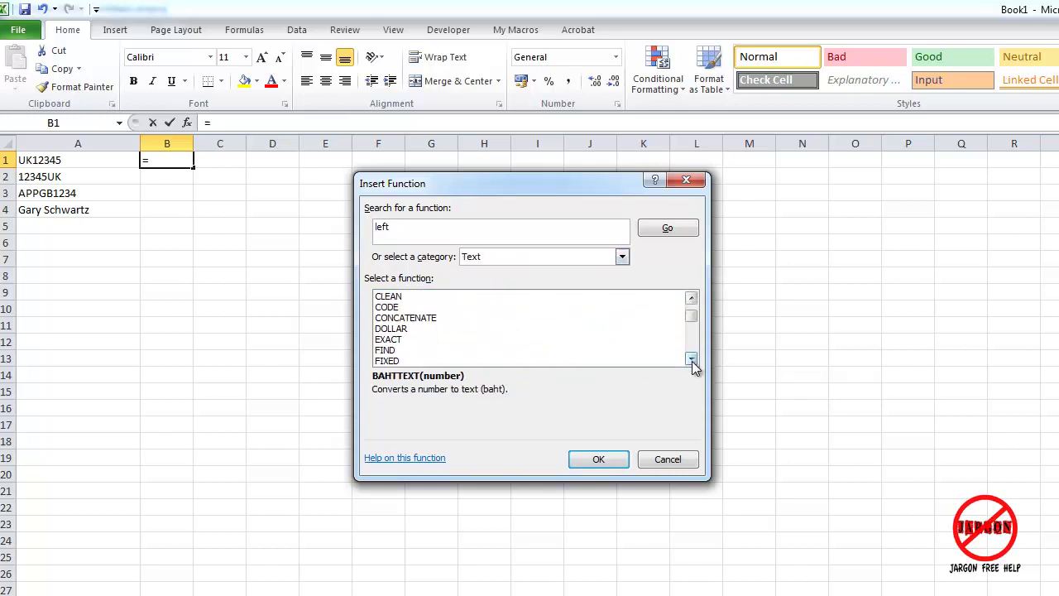
{"action": "left_click", "coordinate": [692, 358]}
{"action": "left_click", "coordinate": [691, 359]}
{"action": "left_click", "coordinate": [691, 358]}
{"action": "left_click", "coordinate": [391, 339]}
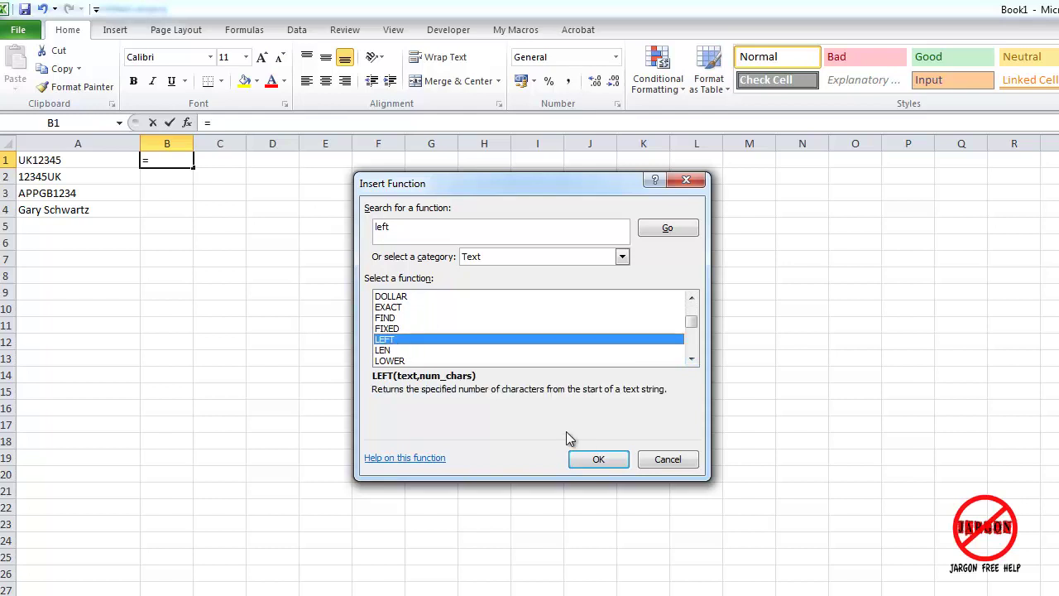
{"action": "left_click", "coordinate": [604, 461]}
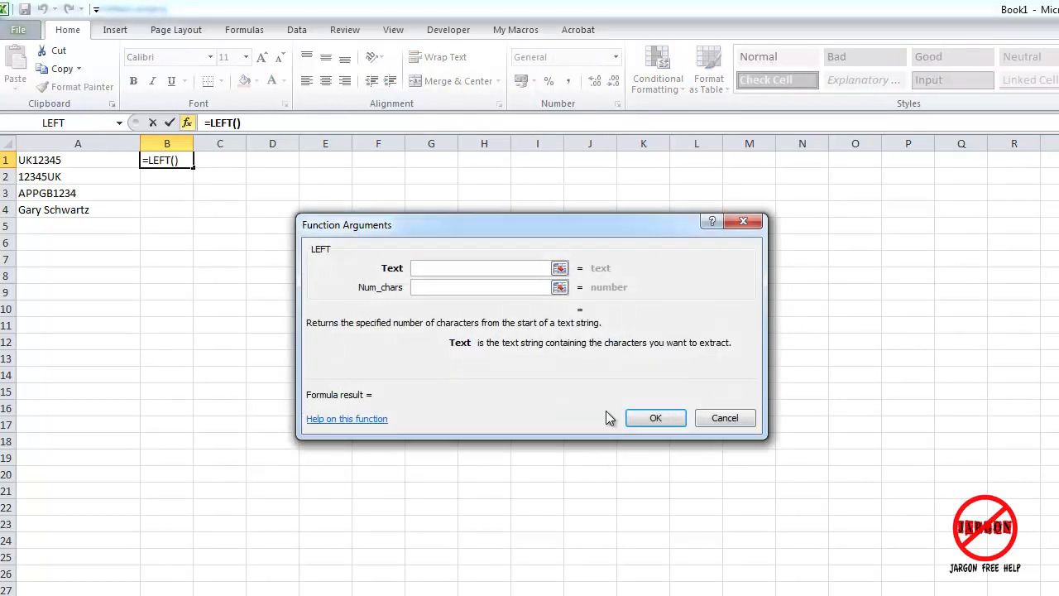
Complete =LEFT(A1,2) in B1 so it returns UK, then select B2.
{"action": "left_click", "coordinate": [58, 160]}
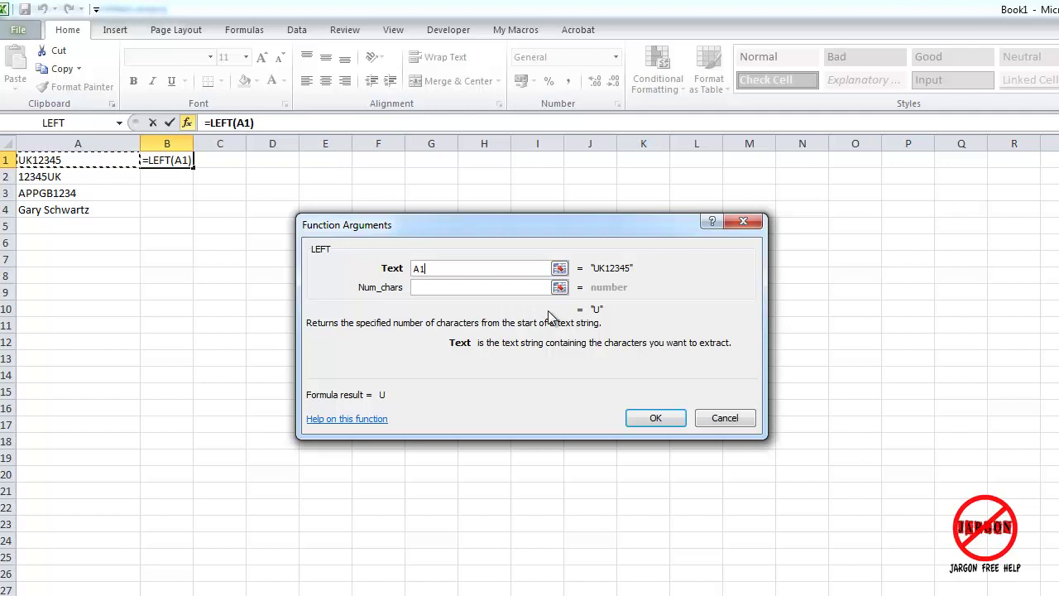
{"action": "left_click", "coordinate": [458, 287]}
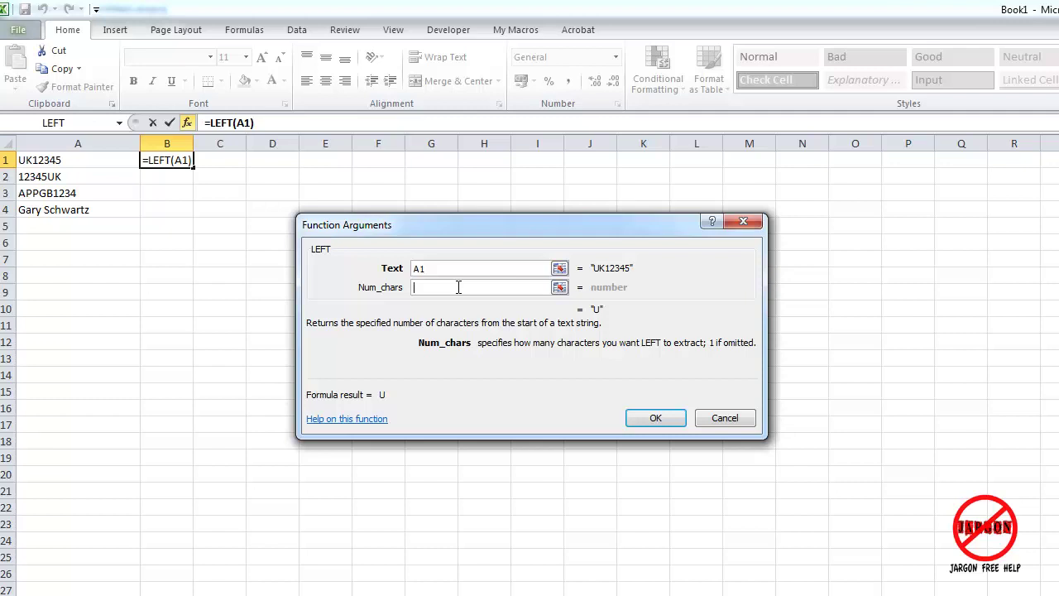
{"action": "type", "text": "2"}
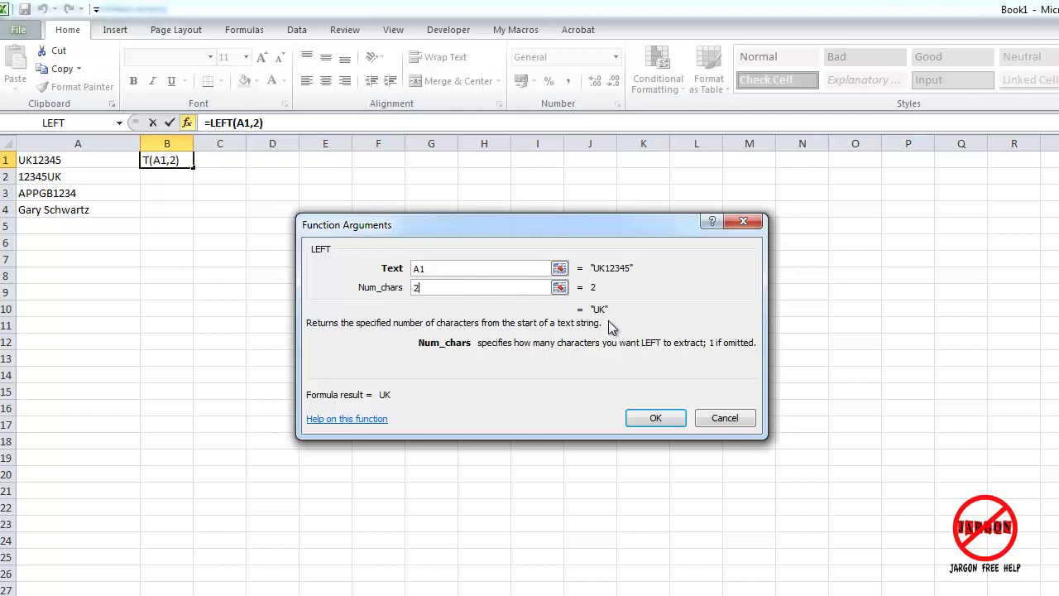
{"action": "key", "text": "BackSpace"}
{"action": "type", "text": "3"}
{"action": "key", "text": "BackSpace"}
{"action": "type", "text": "2"}
{"action": "left_click", "coordinate": [653, 423]}
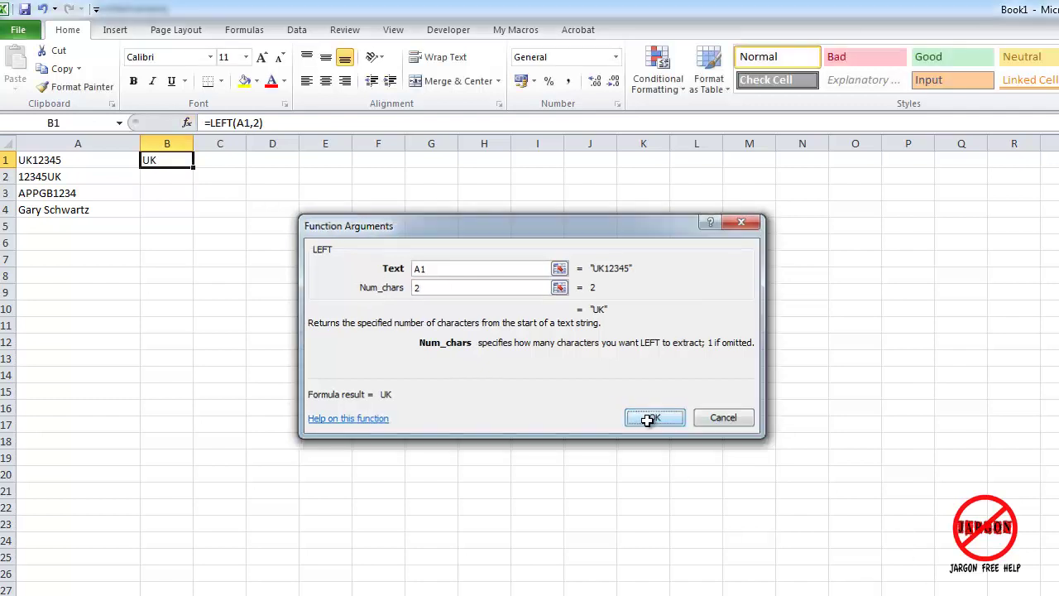
{"action": "left_click", "coordinate": [165, 178]}
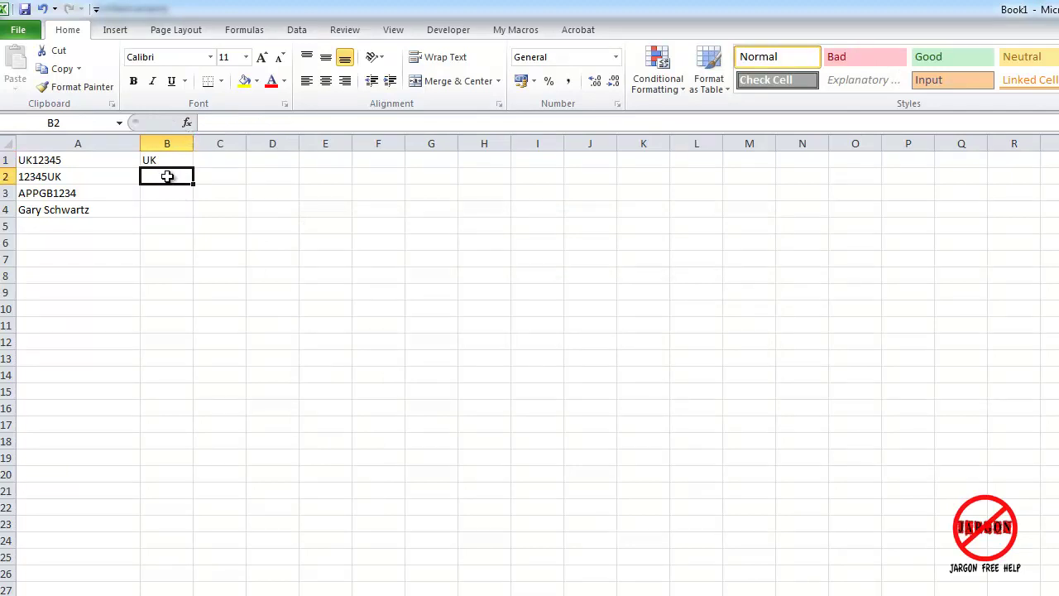
Insert an empty RIGHT function into B2 from the Text functions.
{"action": "left_click", "coordinate": [187, 124]}
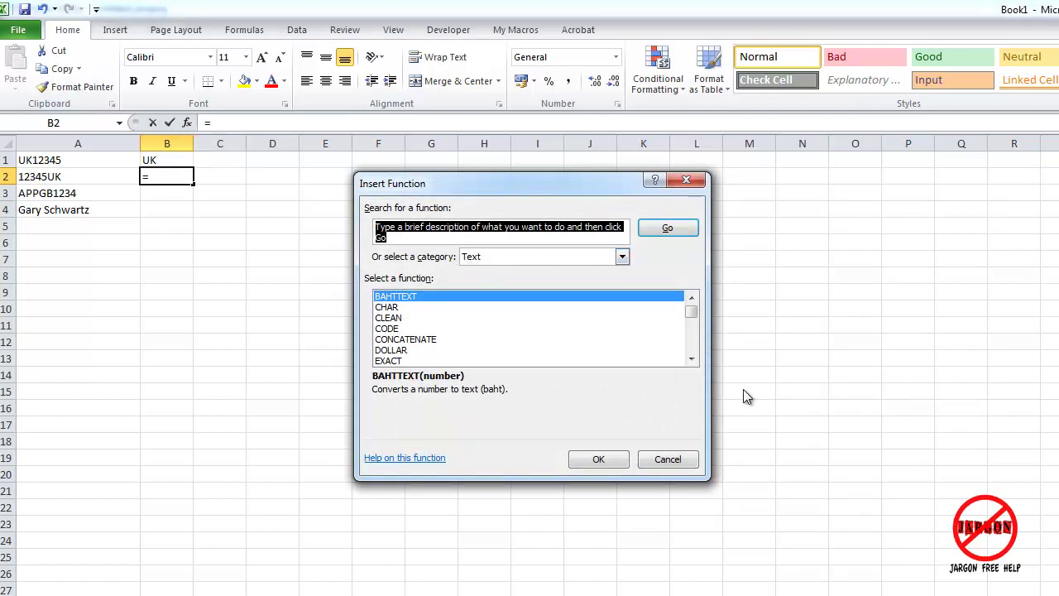
{"action": "scroll", "coordinate": [691, 362], "scroll_direction": "down", "scroll_amount": 4}
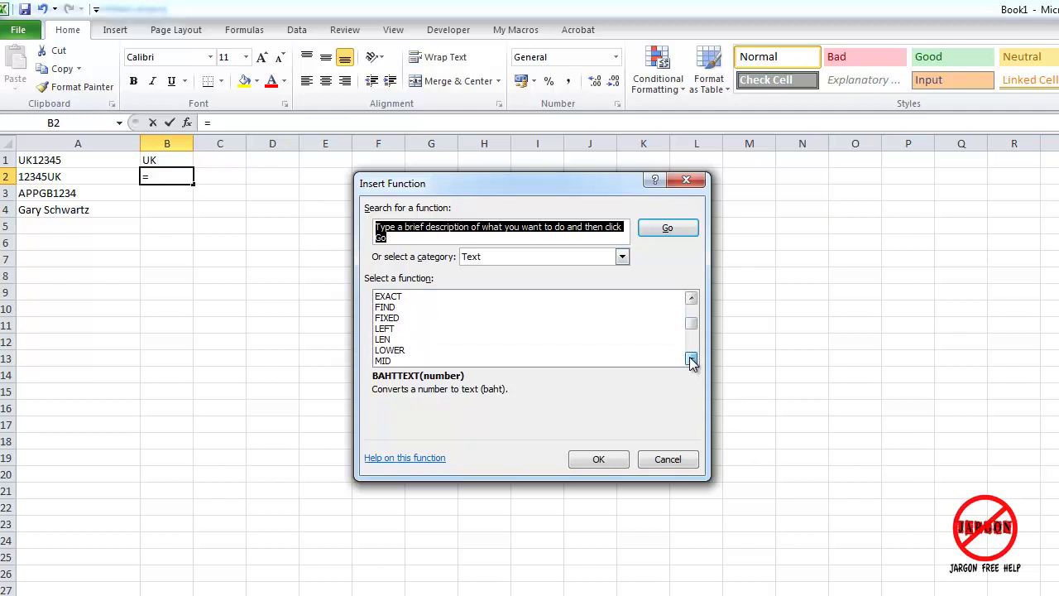
{"action": "left_click", "coordinate": [691, 361]}
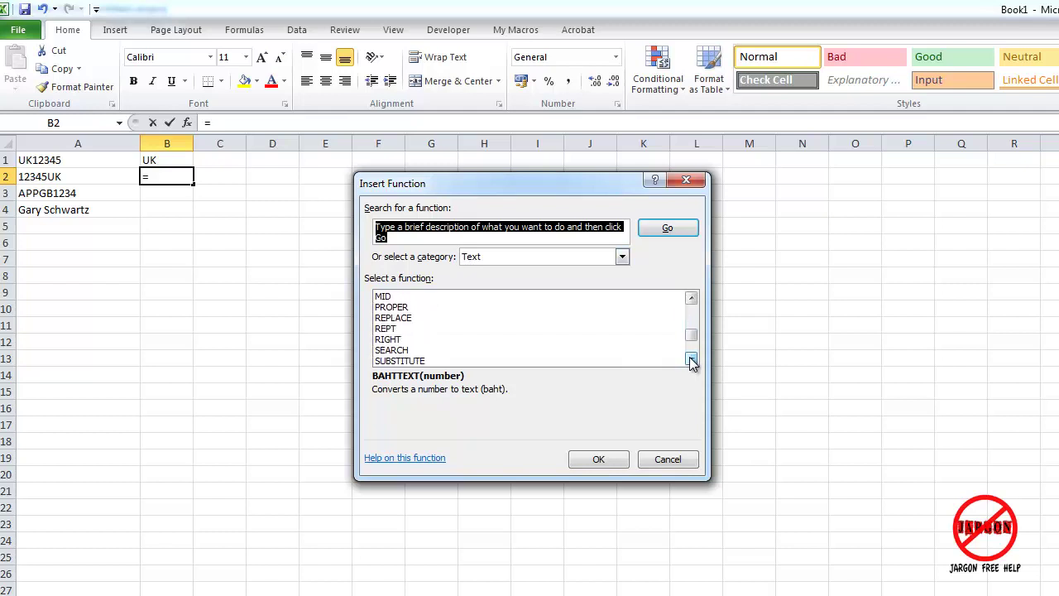
{"action": "left_click", "coordinate": [397, 339]}
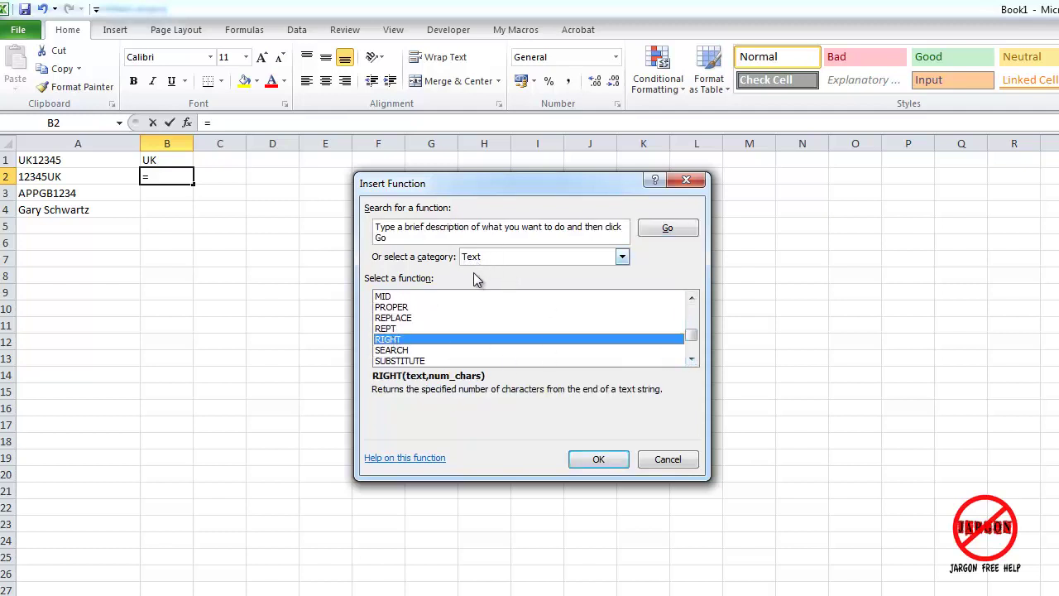
{"action": "left_click", "coordinate": [599, 461]}
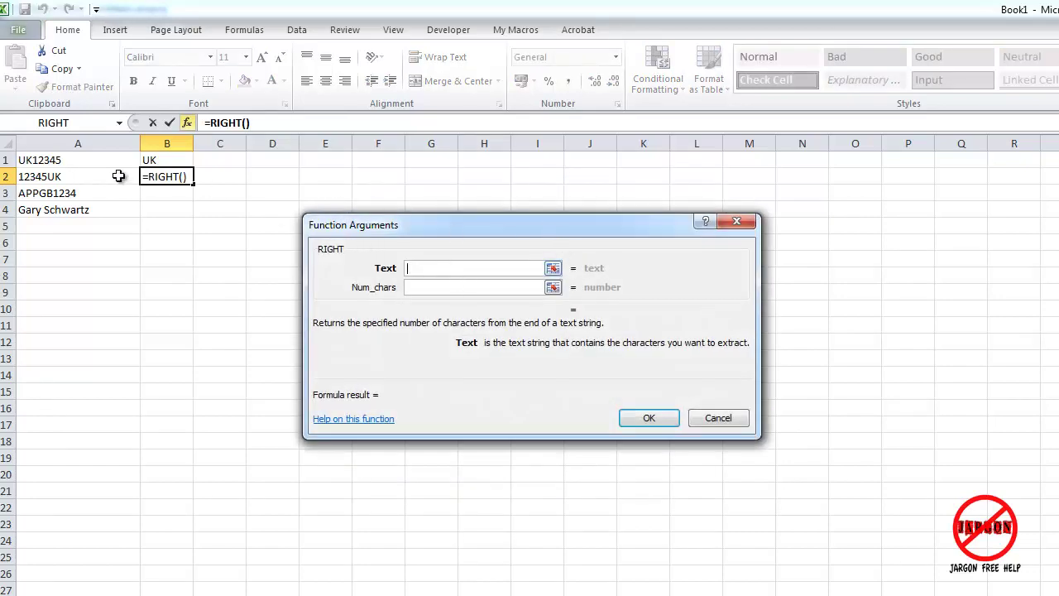
Complete =RIGHT(A2,2) in B2 so it returns UK, then select B3.
{"action": "left_click", "coordinate": [78, 175]}
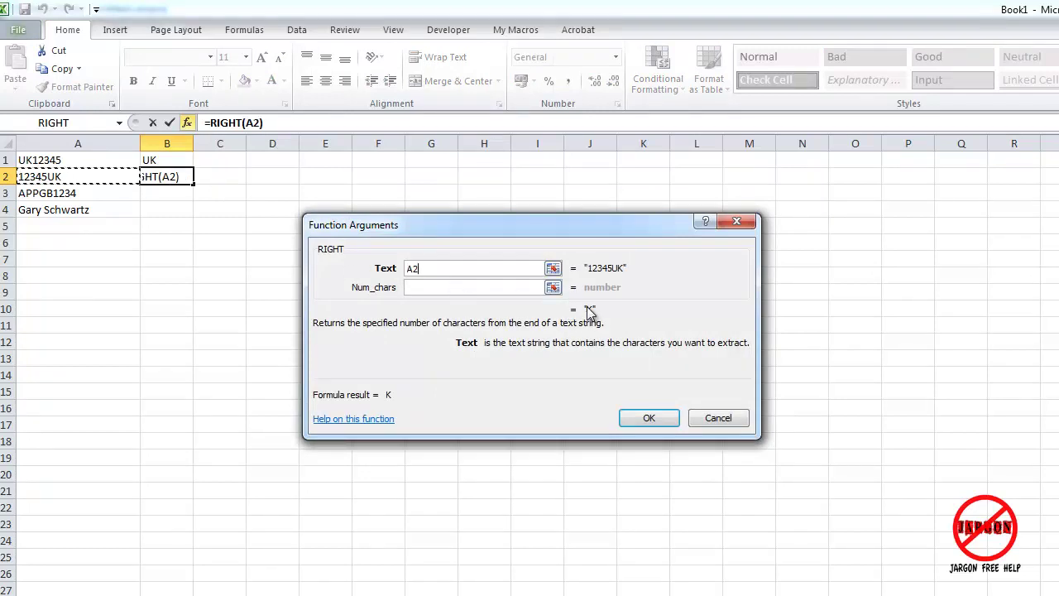
{"action": "left_click", "coordinate": [484, 288]}
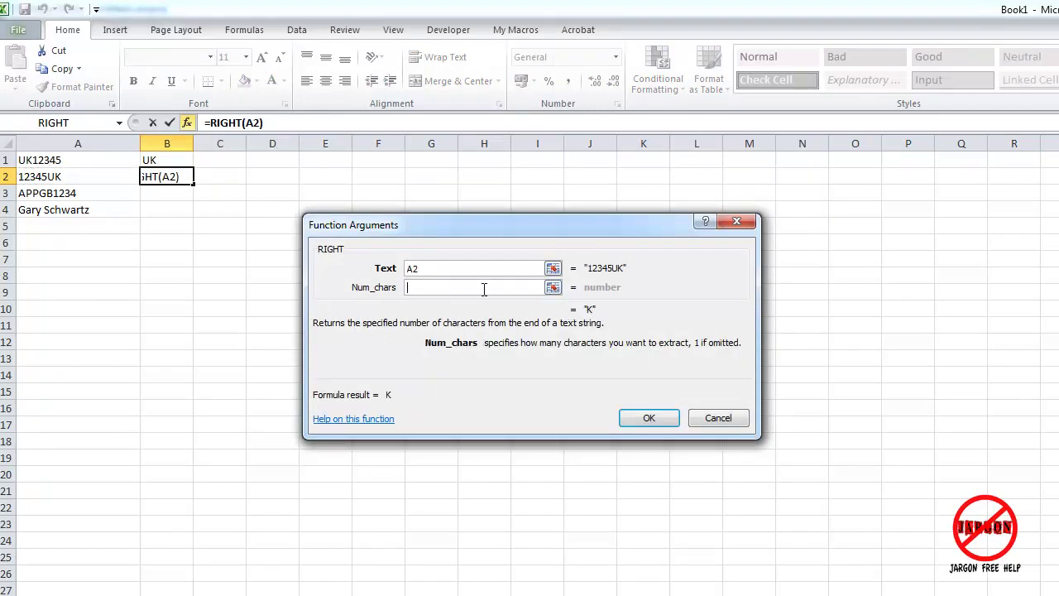
{"action": "type", "text": "2"}
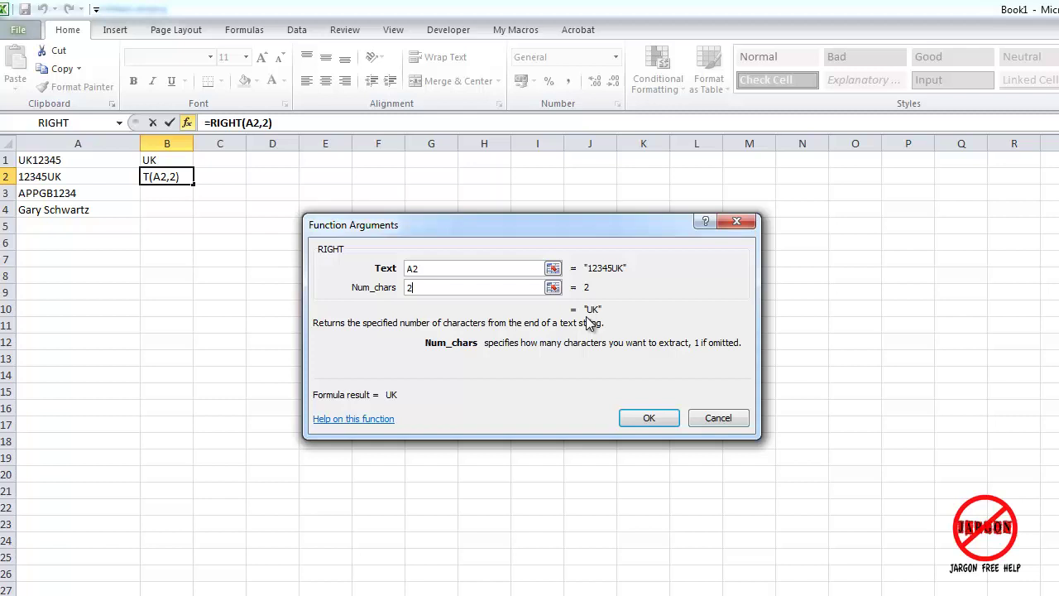
{"action": "left_click", "coordinate": [650, 418]}
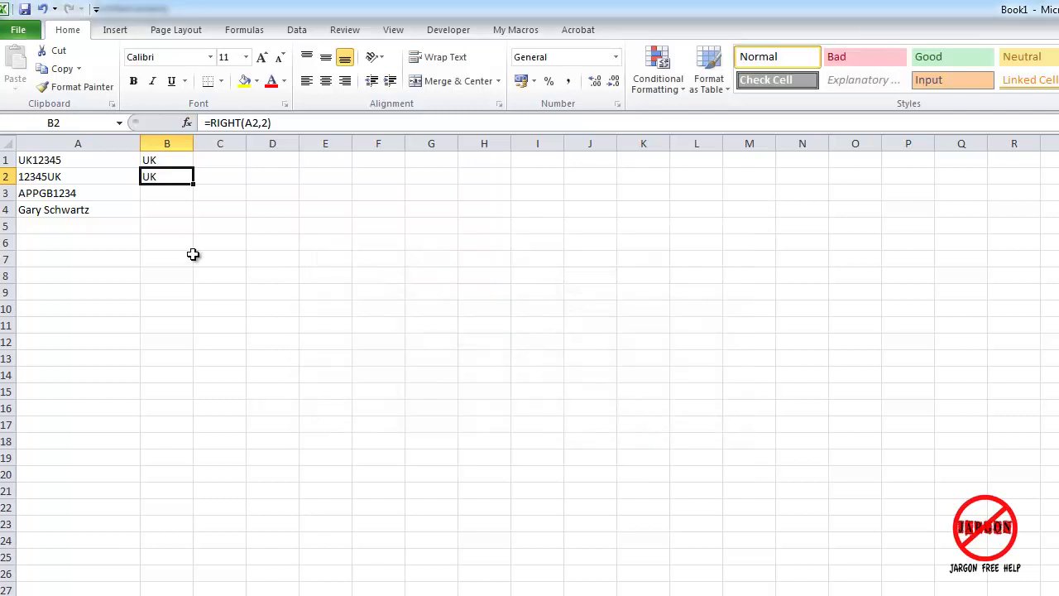
{"action": "left_click", "coordinate": [158, 193]}
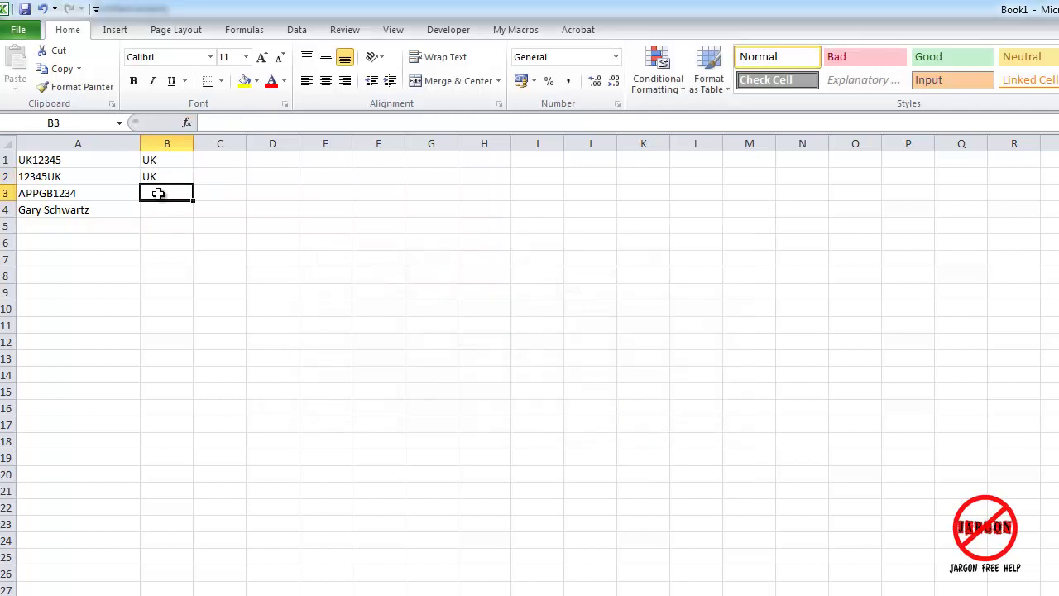
Insert the MID function into B3 from the Text functions.
{"action": "left_click", "coordinate": [186, 122]}
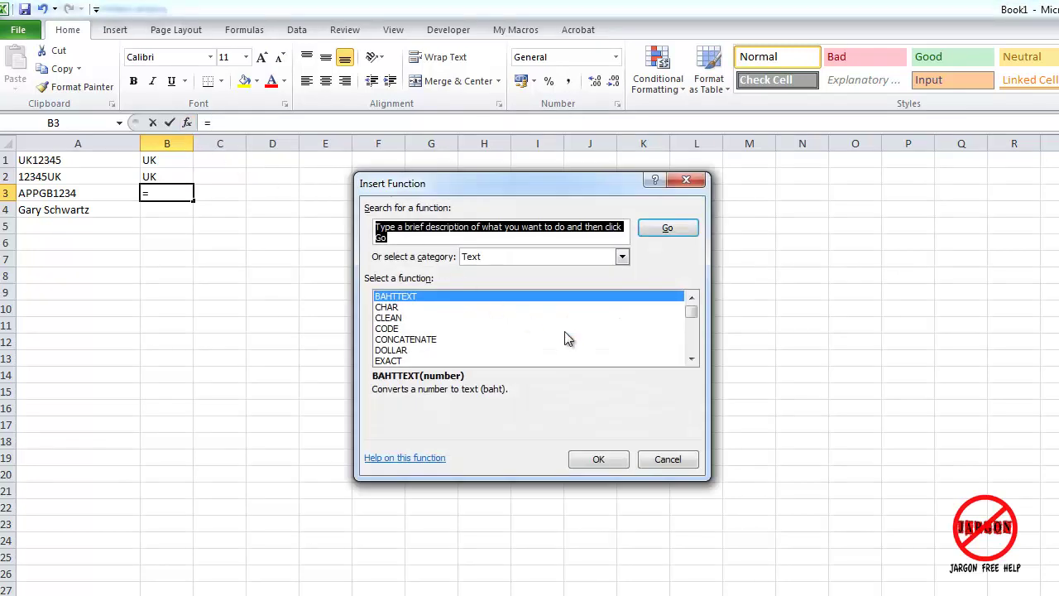
{"action": "left_click", "coordinate": [695, 360]}
{"action": "left_click", "coordinate": [695, 360]}
{"action": "left_click", "coordinate": [695, 360]}
{"action": "left_click", "coordinate": [696, 360]}
{"action": "left_click", "coordinate": [691, 359]}
{"action": "left_click", "coordinate": [691, 358]}
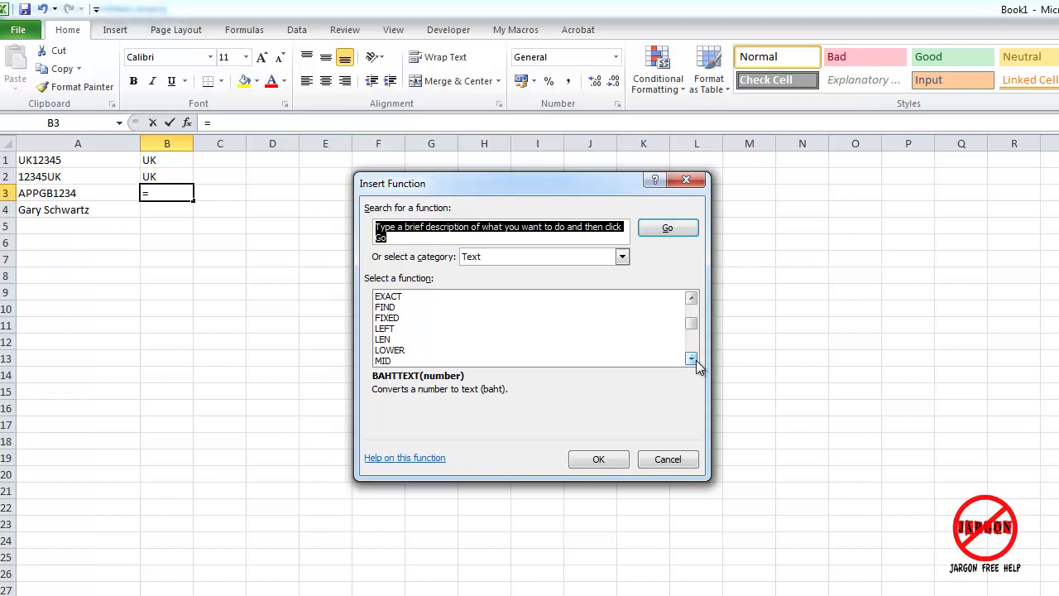
{"action": "left_click", "coordinate": [691, 358]}
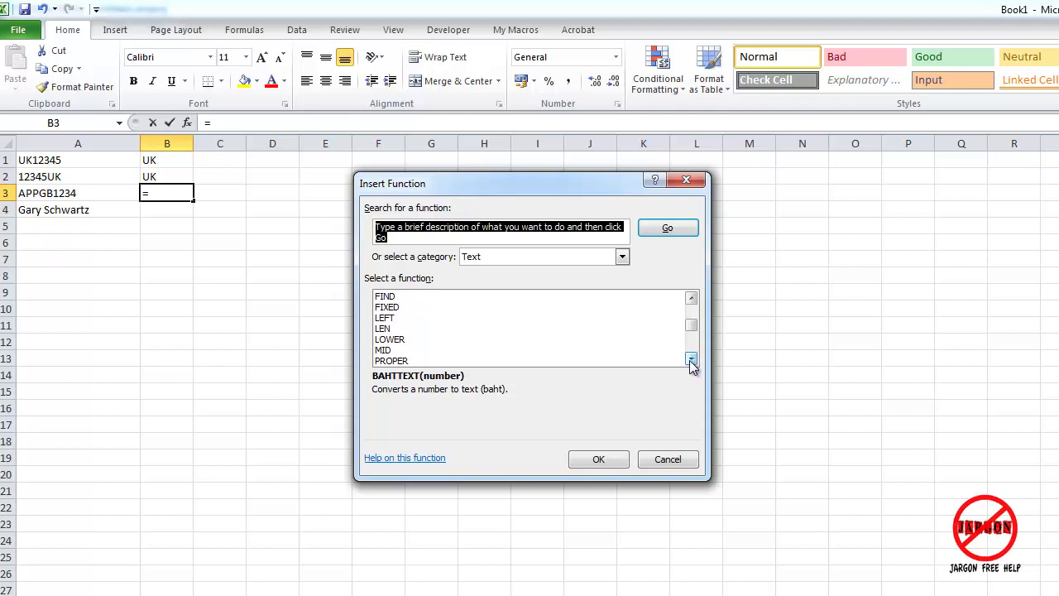
{"action": "left_click", "coordinate": [406, 350]}
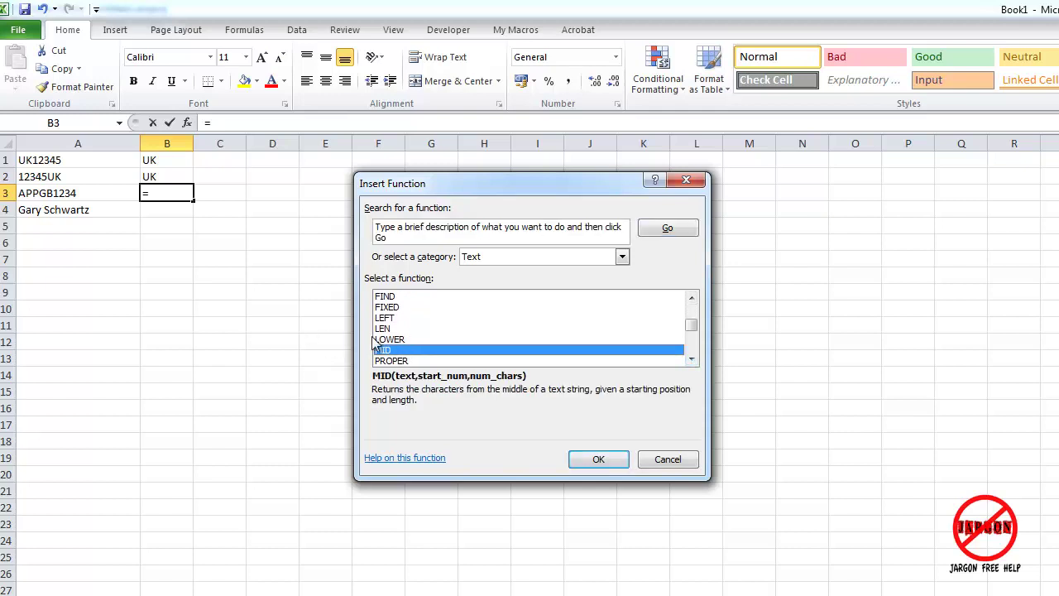
{"action": "left_click", "coordinate": [599, 460]}
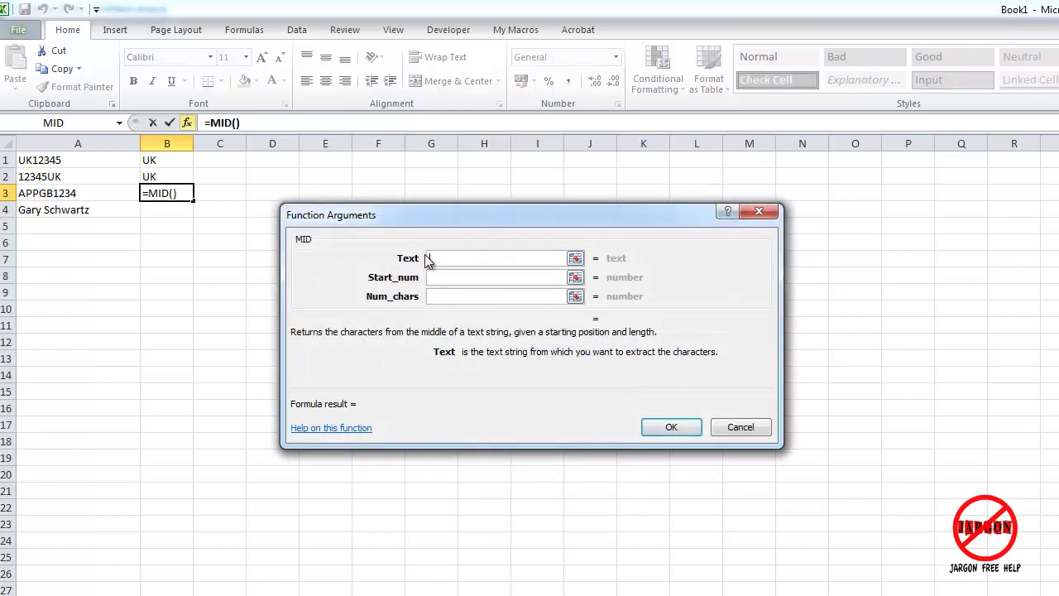
Set MID to text A3, start 4, 2 characters, returning GB.
{"action": "left_click", "coordinate": [83, 196]}
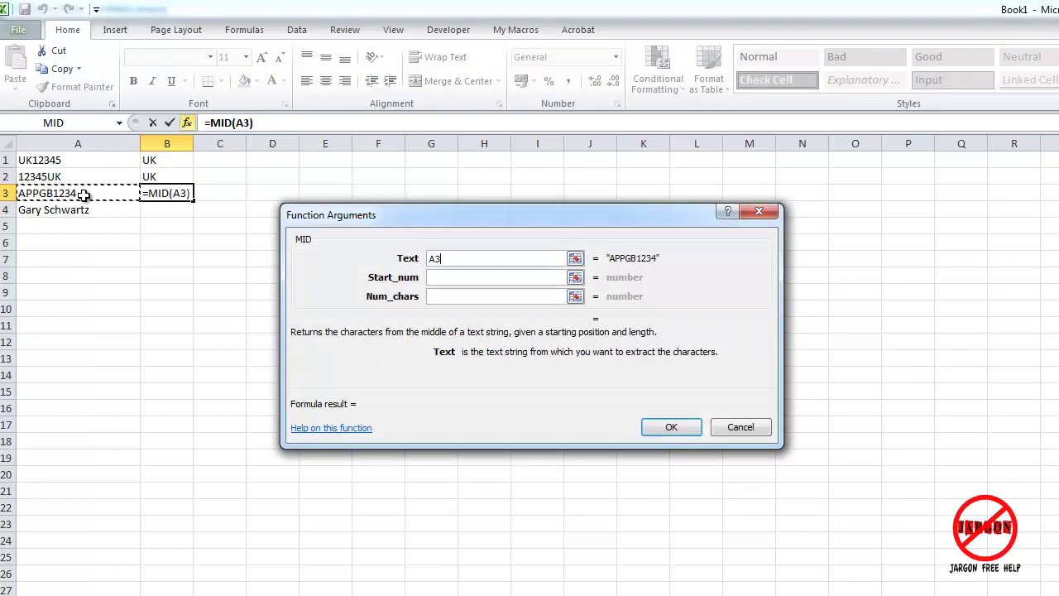
{"action": "left_click", "coordinate": [464, 277]}
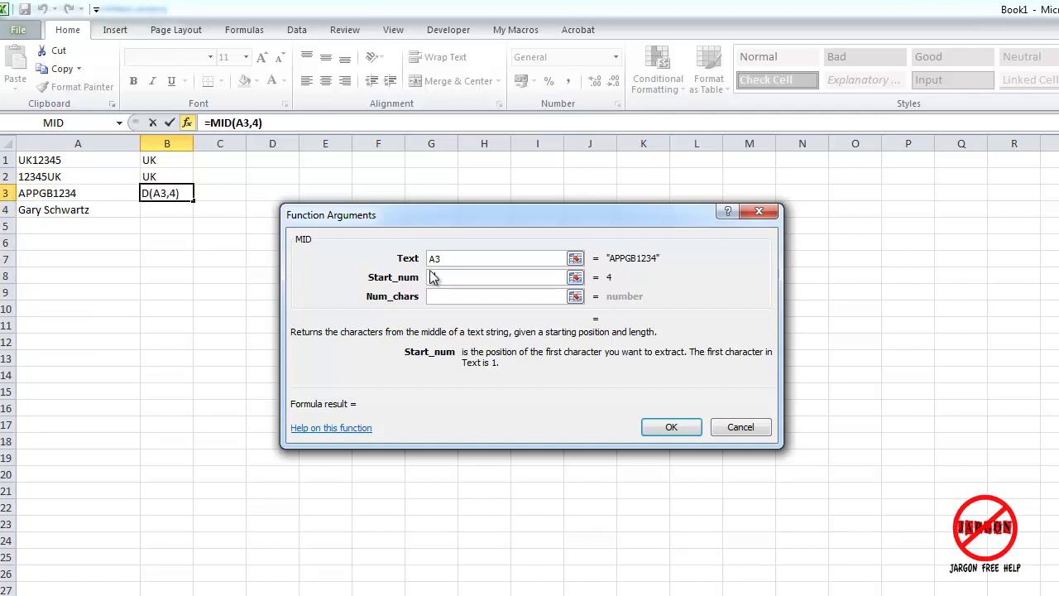
{"action": "left_click", "coordinate": [451, 295]}
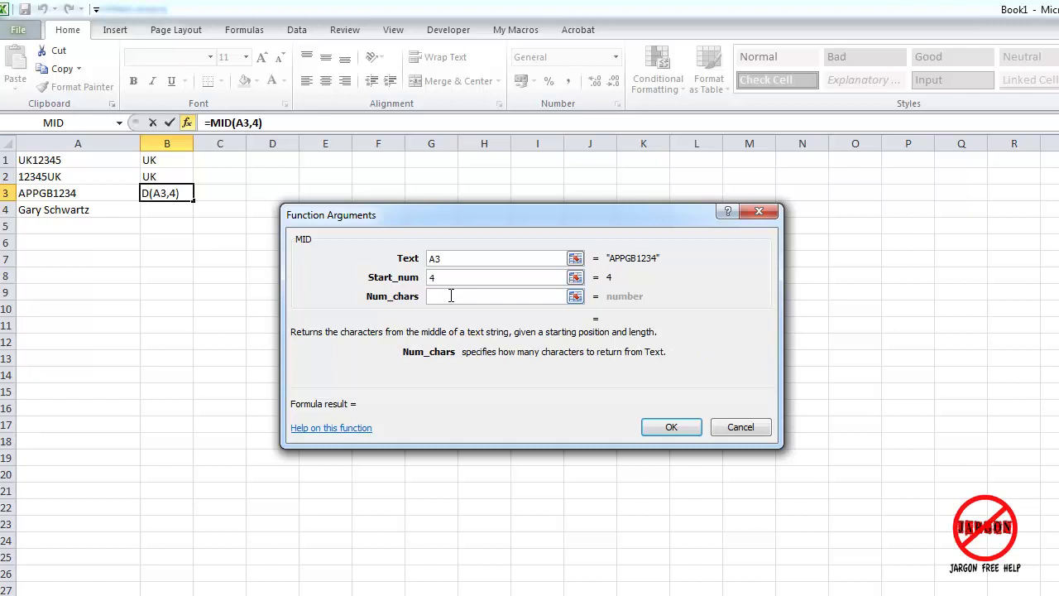
{"action": "type", "text": "2"}
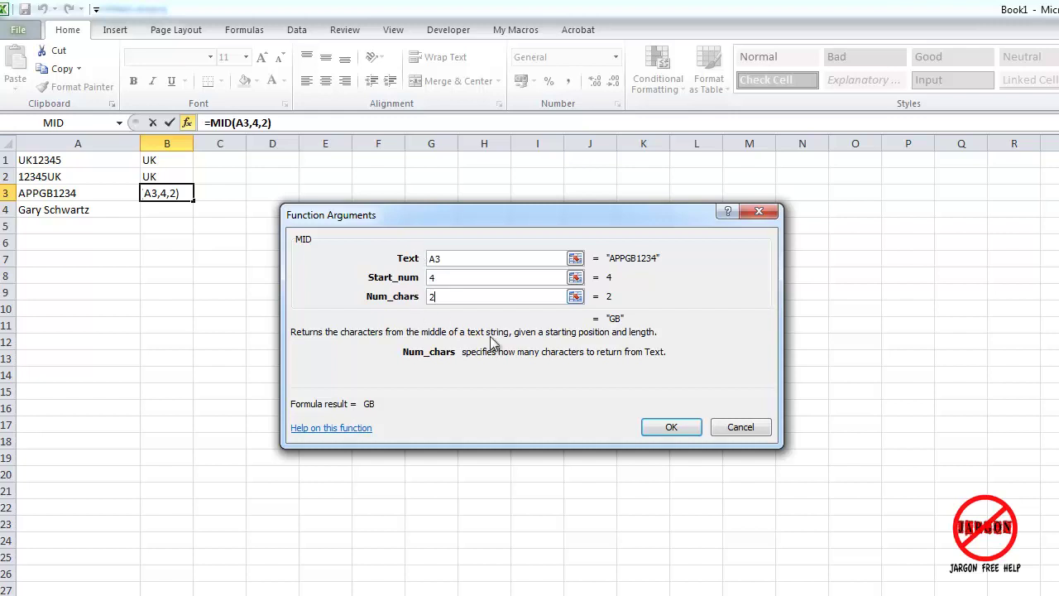
{"action": "left_click", "coordinate": [674, 430]}
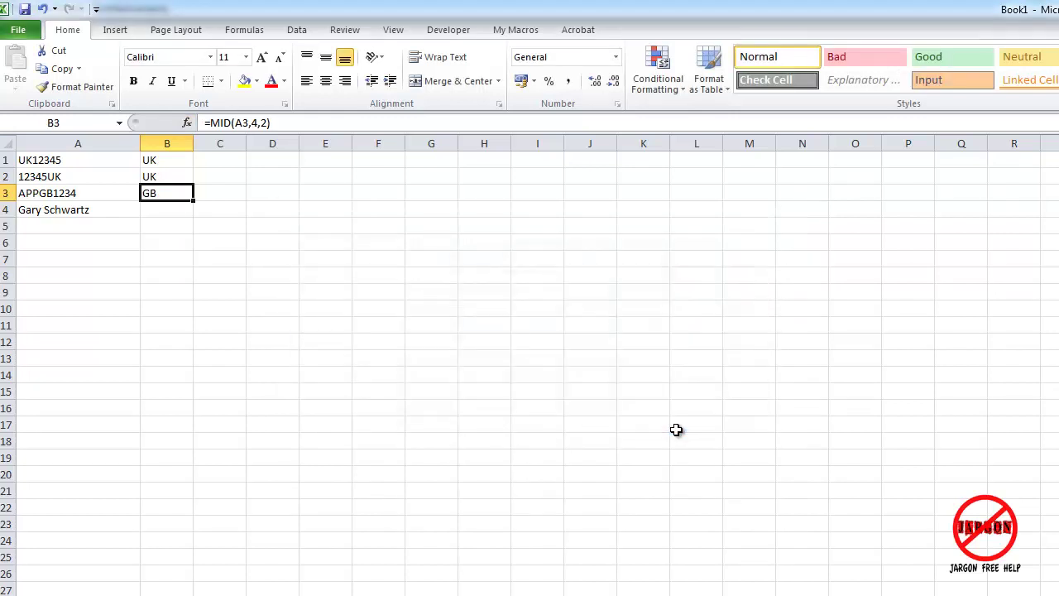
Select cell B4 for the next formula.
{"action": "left_click", "coordinate": [164, 212]}
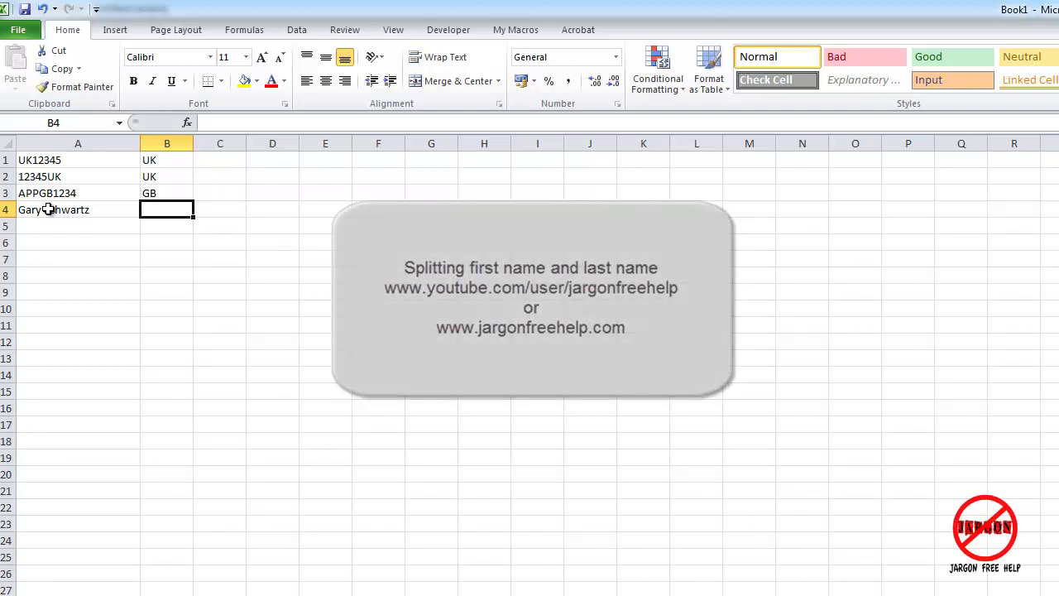
Insert the FIND function into B4 from the Text functions.
{"action": "left_click", "coordinate": [188, 123]}
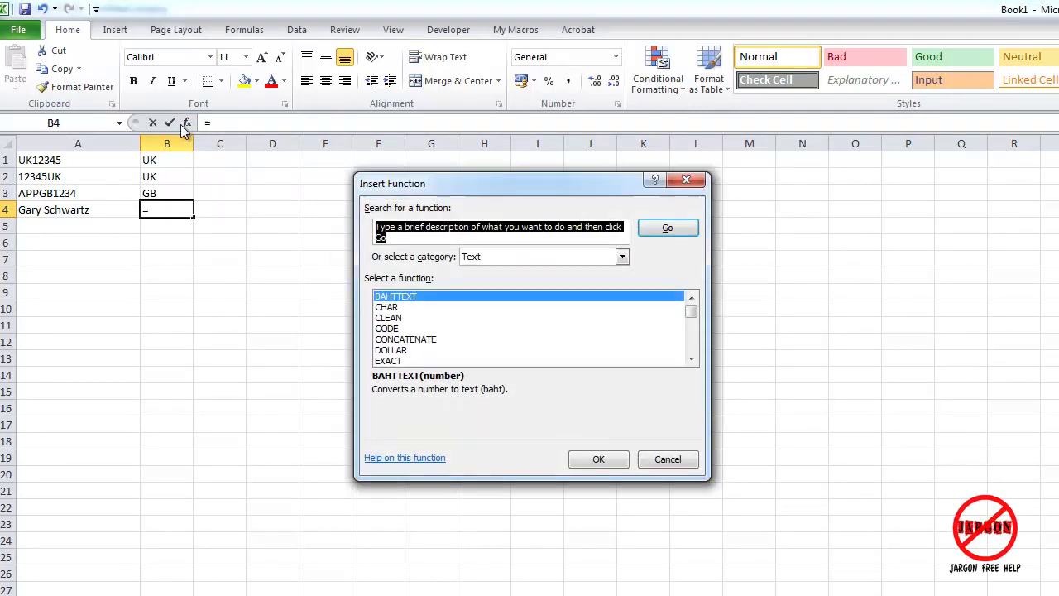
{"action": "left_click", "coordinate": [691, 361]}
{"action": "left_click", "coordinate": [691, 361]}
{"action": "left_click", "coordinate": [379, 350]}
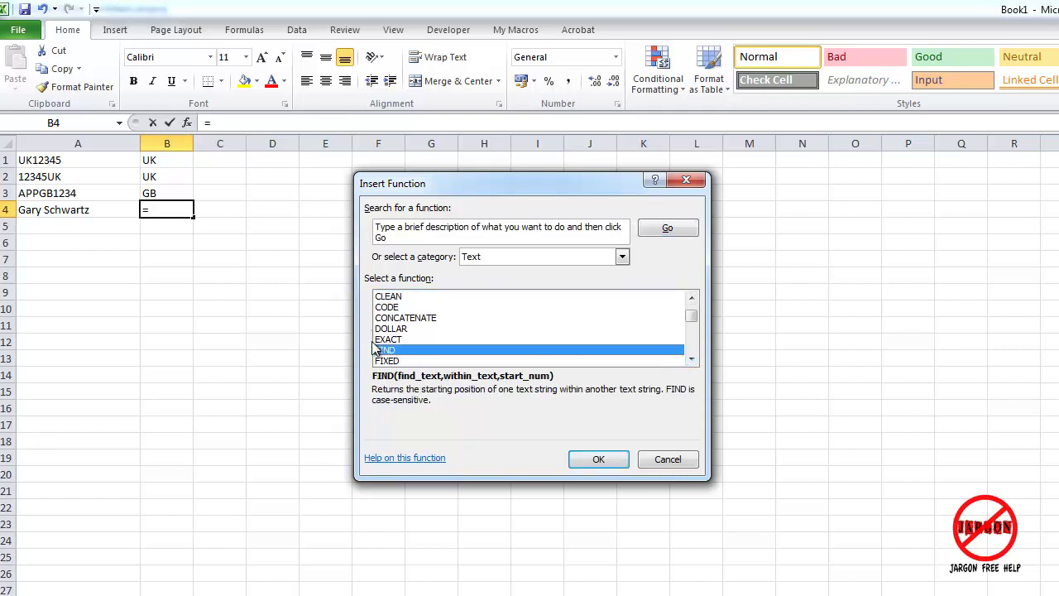
{"action": "left_click", "coordinate": [602, 460]}
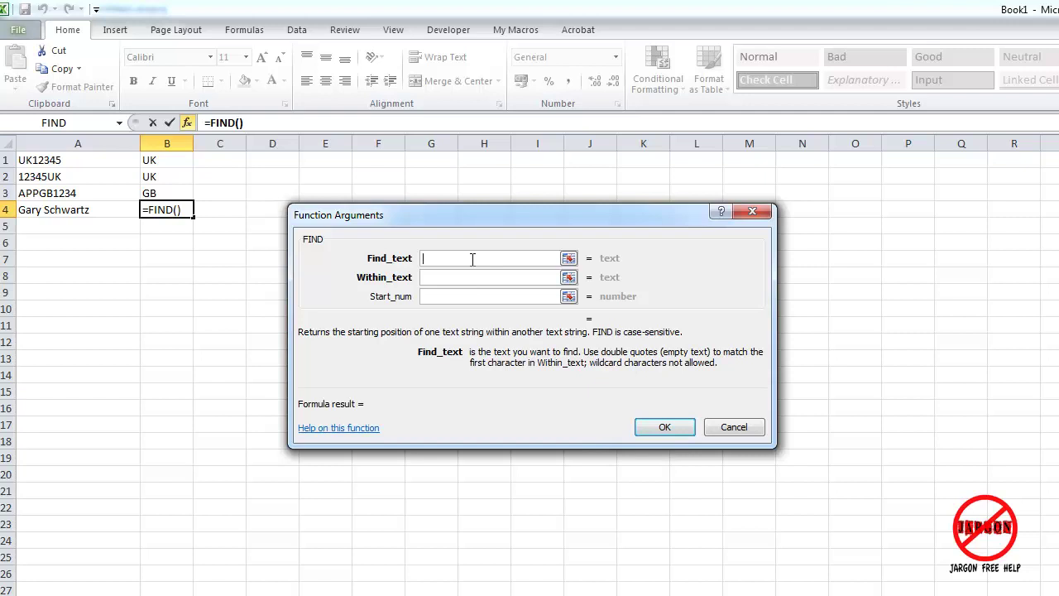
Complete =FIND(" ",A4) in B4, returning 5 as the space's position.
{"action": "type", "text": "\" \""}
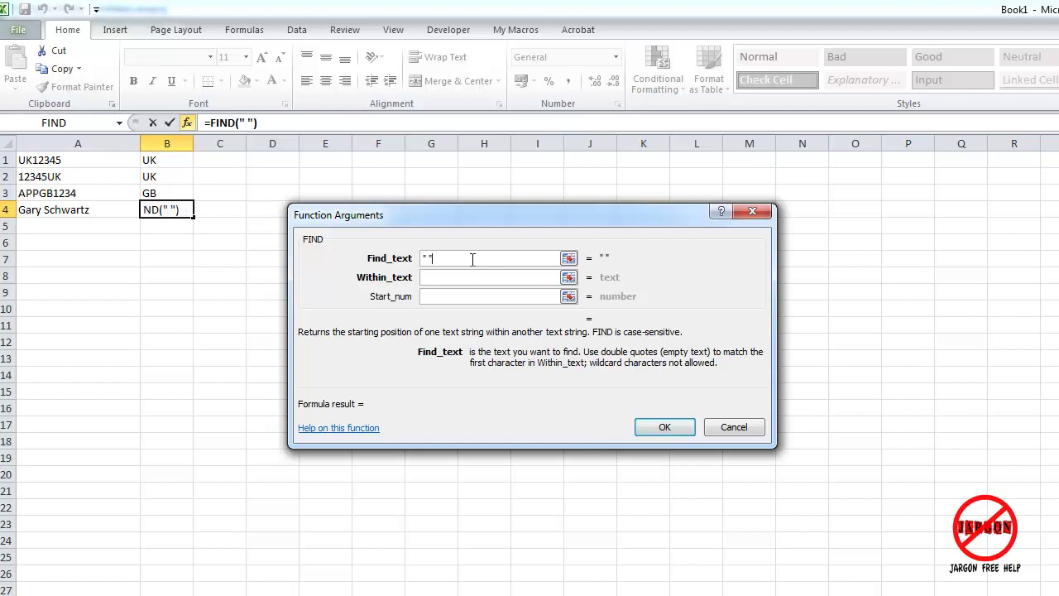
{"action": "left_click", "coordinate": [432, 277]}
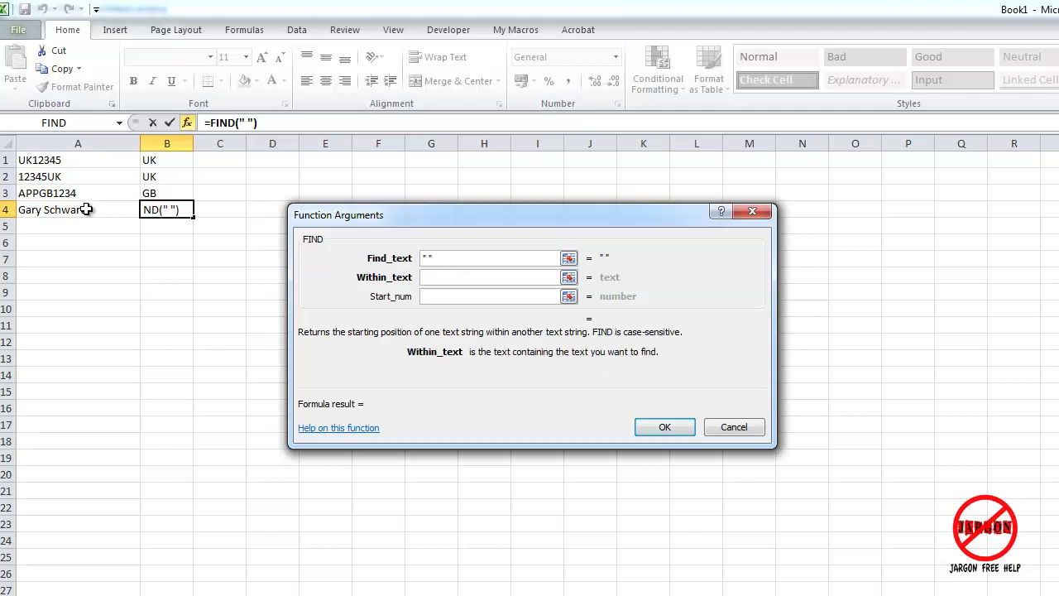
{"action": "left_click", "coordinate": [86, 209]}
{"action": "left_click", "coordinate": [432, 295]}
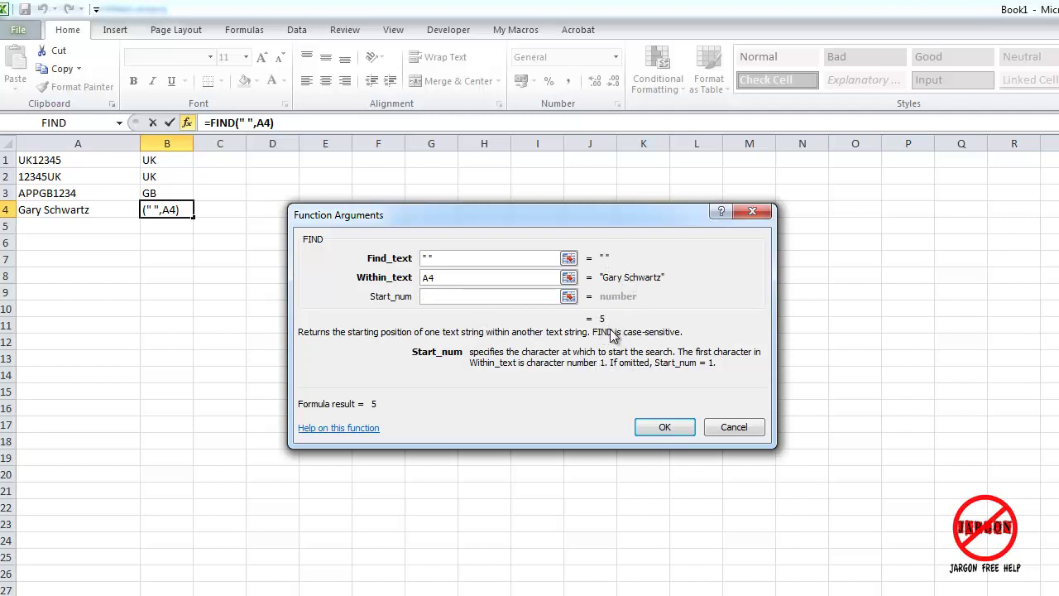
{"action": "left_click", "coordinate": [665, 429]}
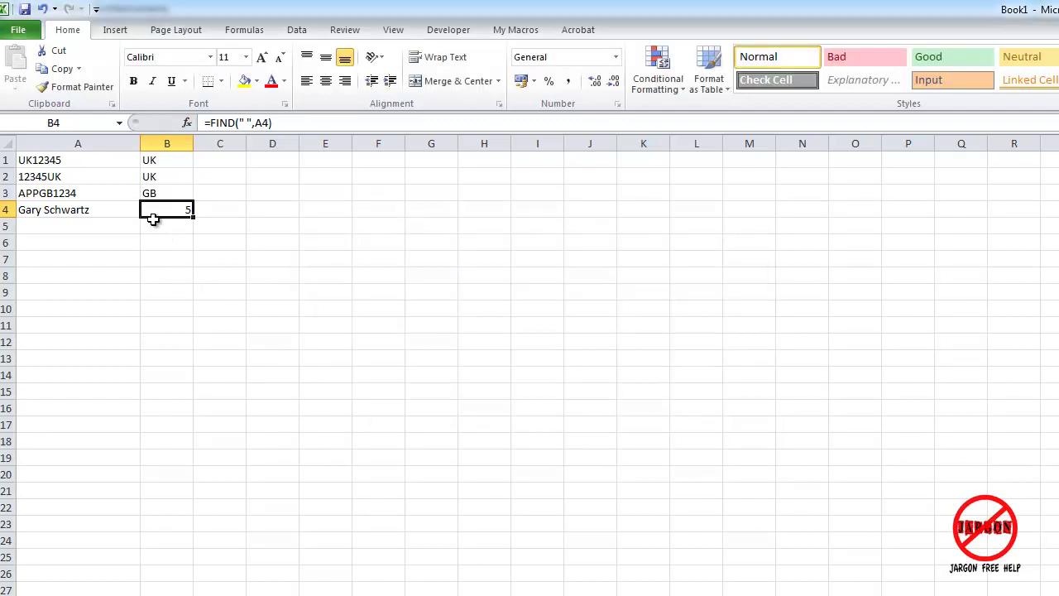
{"action": "left_click", "coordinate": [153, 220]}
{"action": "left_click", "coordinate": [88, 220]}
{"action": "left_click", "coordinate": [169, 226]}
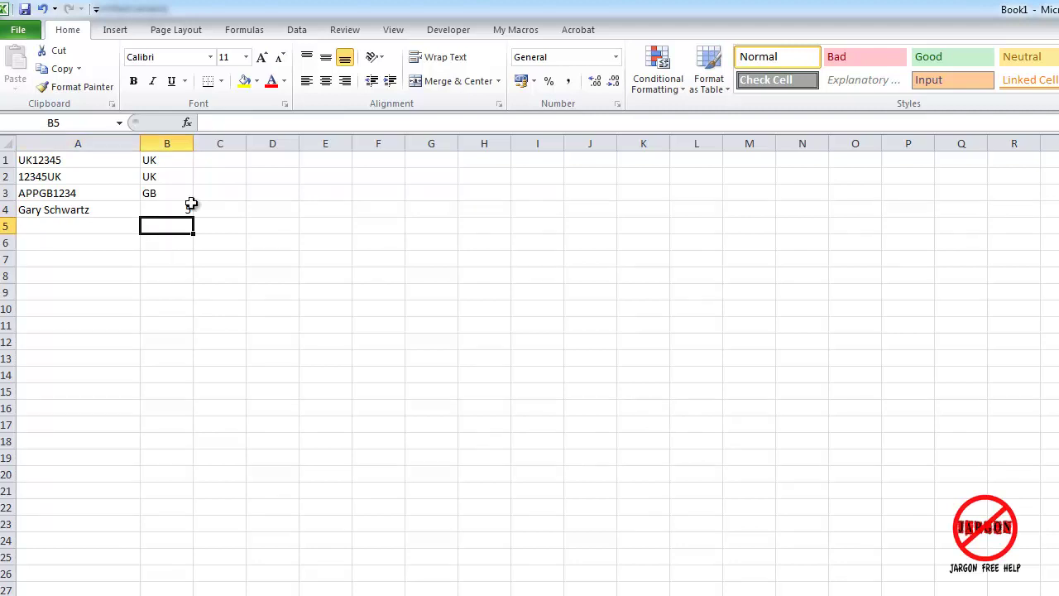
Put =LEN(A1) in C1 to return 7 for UK12345, then select C4.
{"action": "left_click", "coordinate": [224, 162]}
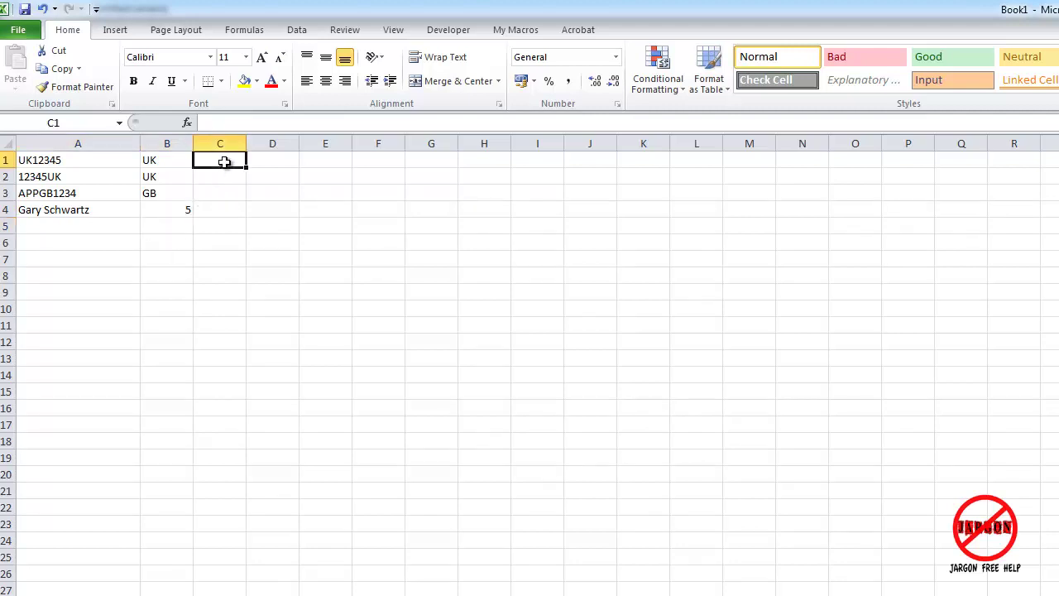
{"action": "left_click", "coordinate": [187, 124]}
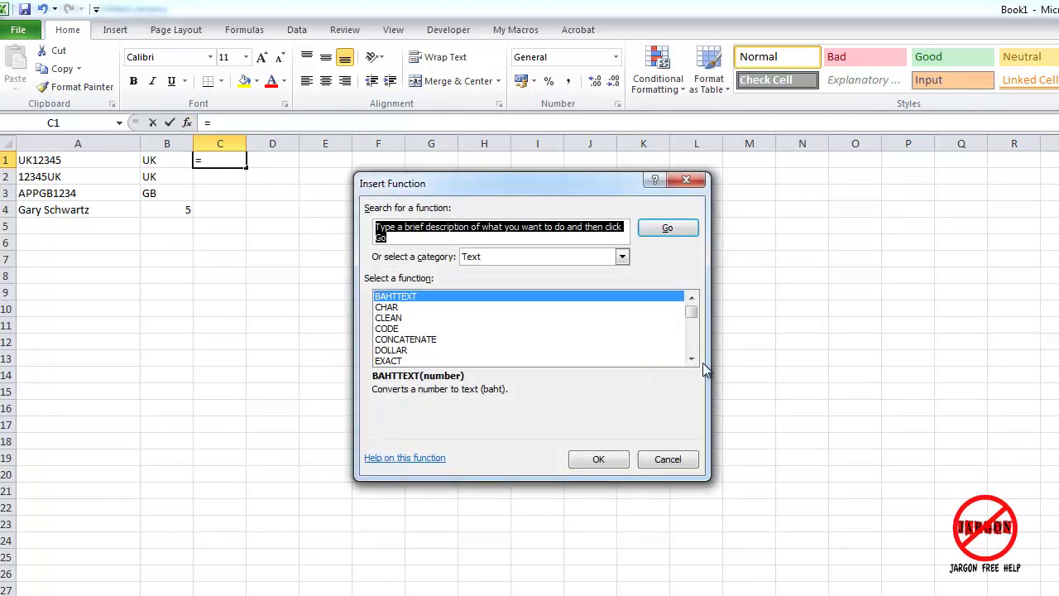
{"action": "left_click", "coordinate": [691, 359]}
{"action": "left_click", "coordinate": [691, 359]}
{"action": "left_click", "coordinate": [692, 359]}
{"action": "left_click", "coordinate": [691, 359]}
{"action": "left_click", "coordinate": [691, 358]}
{"action": "left_click", "coordinate": [691, 358]}
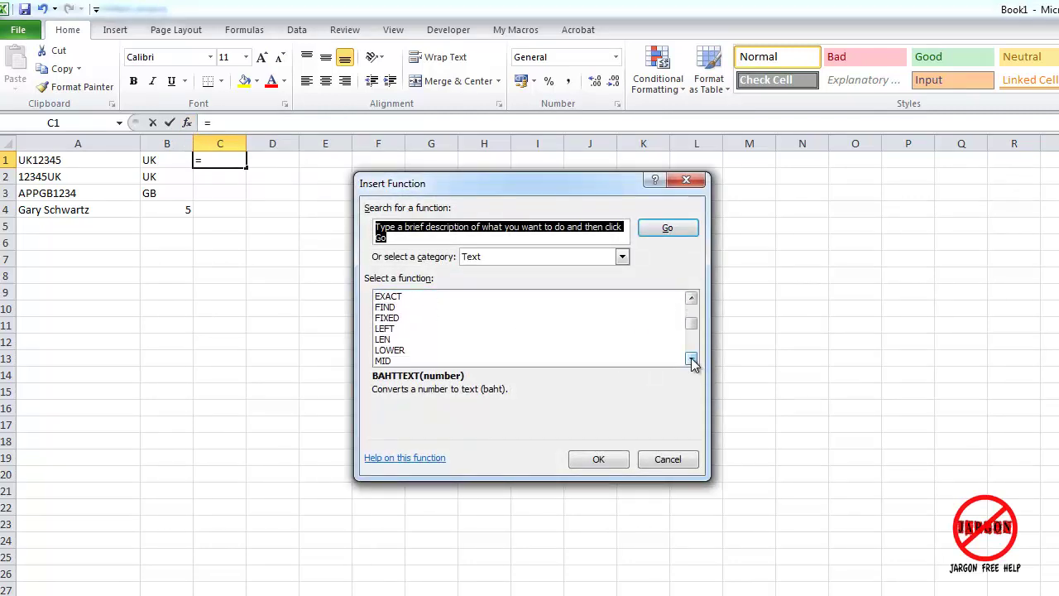
{"action": "left_click", "coordinate": [383, 339]}
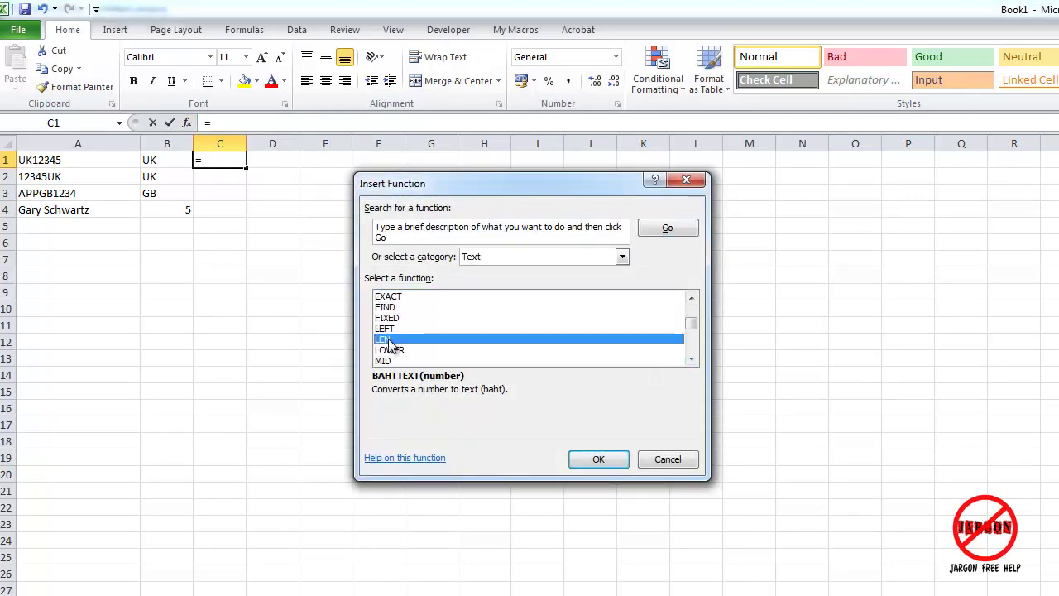
{"action": "left_click", "coordinate": [599, 461]}
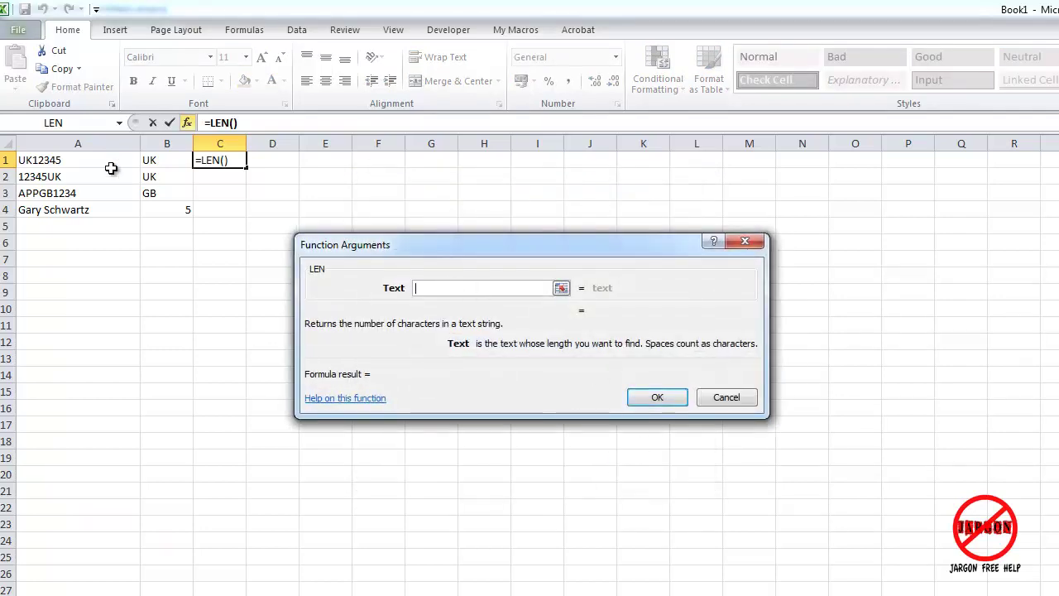
{"action": "left_click", "coordinate": [87, 163]}
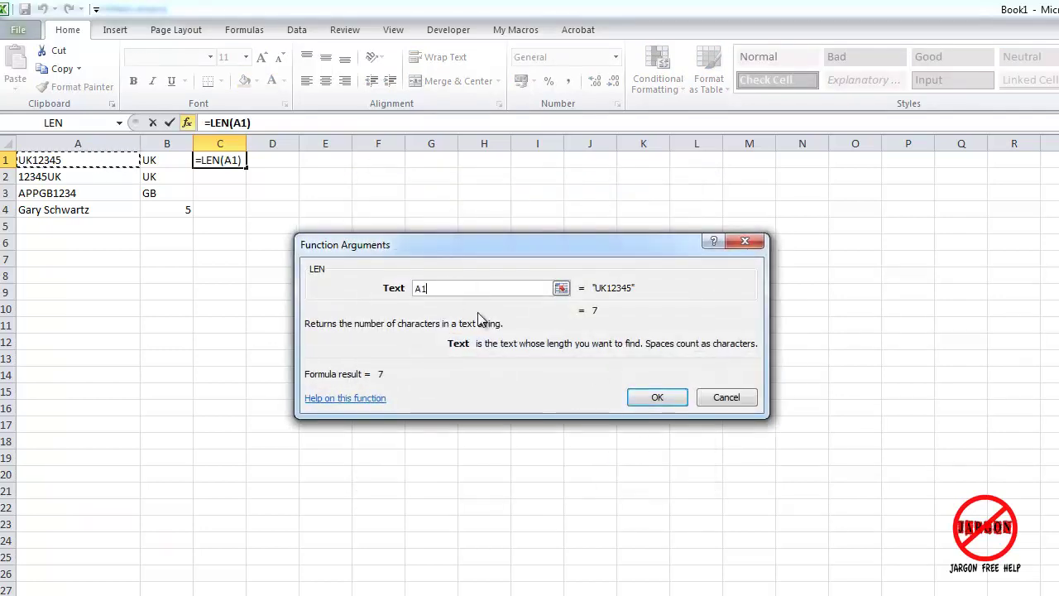
{"action": "left_click", "coordinate": [658, 398]}
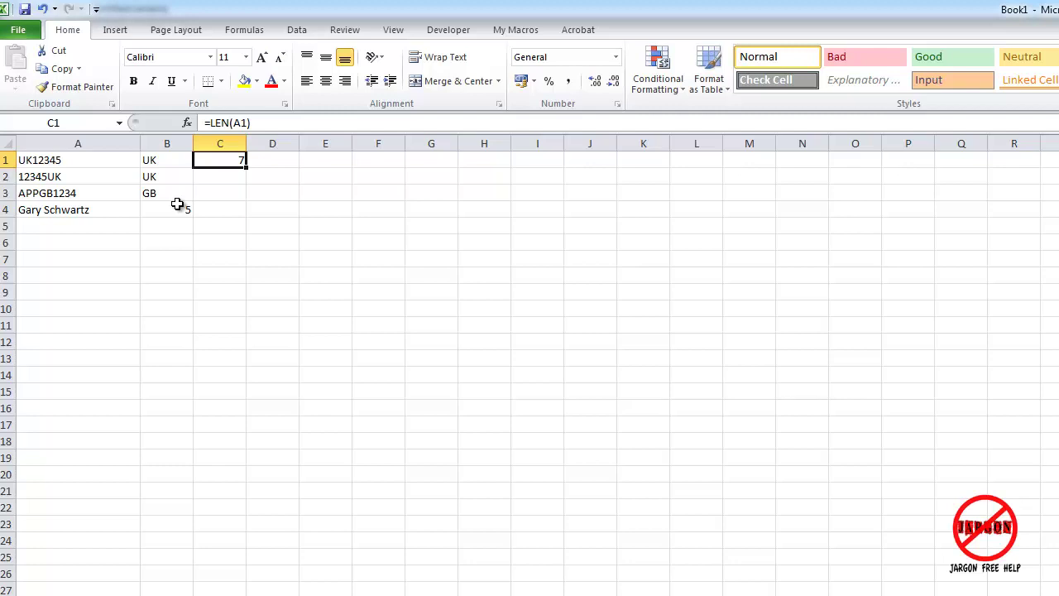
{"action": "left_click", "coordinate": [226, 207]}
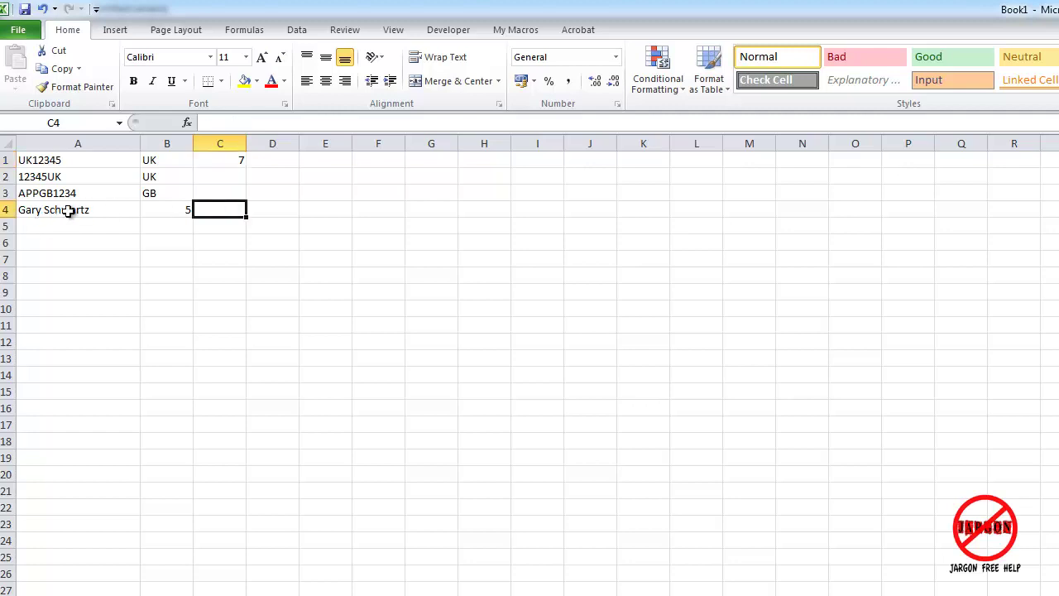
Compare the UPPER, LOWER and PROPER function descriptions in Insert Function.
{"action": "left_click", "coordinate": [188, 123]}
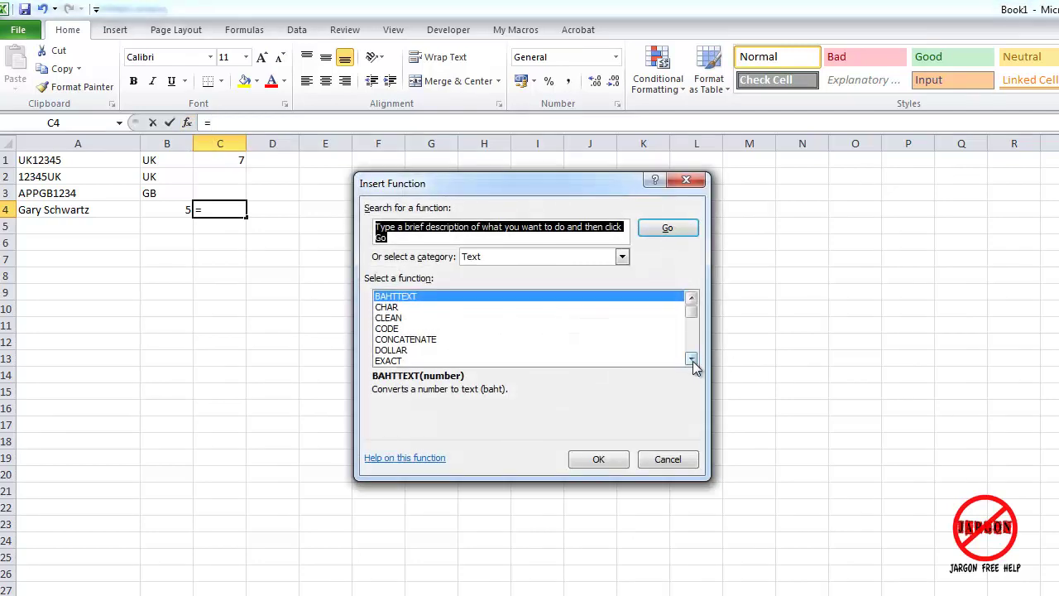
{"action": "left_click_drag", "start_coordinate": [693, 362], "coordinate": [693, 362]}
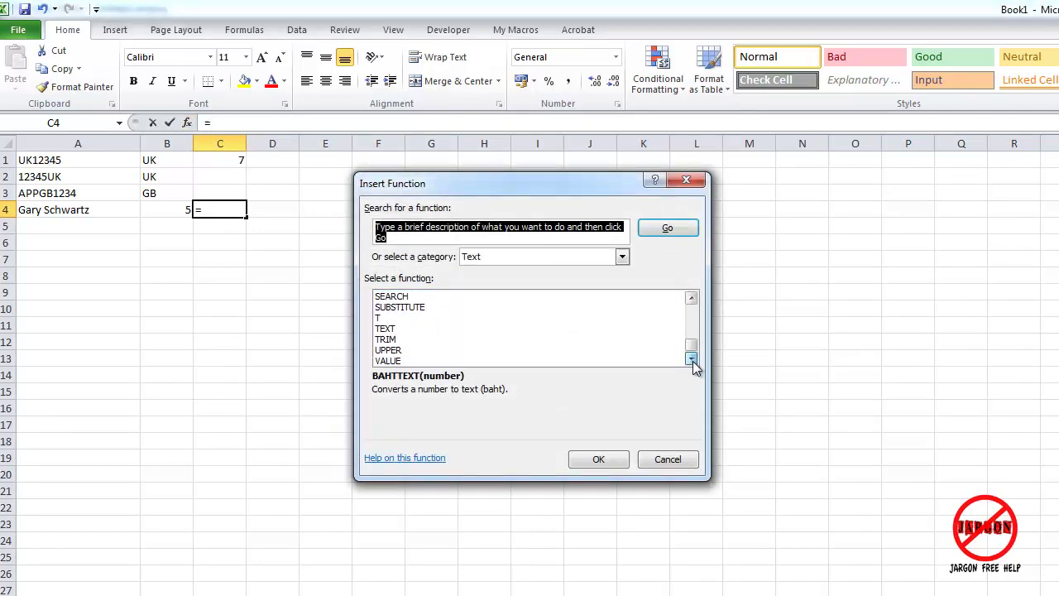
{"action": "left_click", "coordinate": [390, 351]}
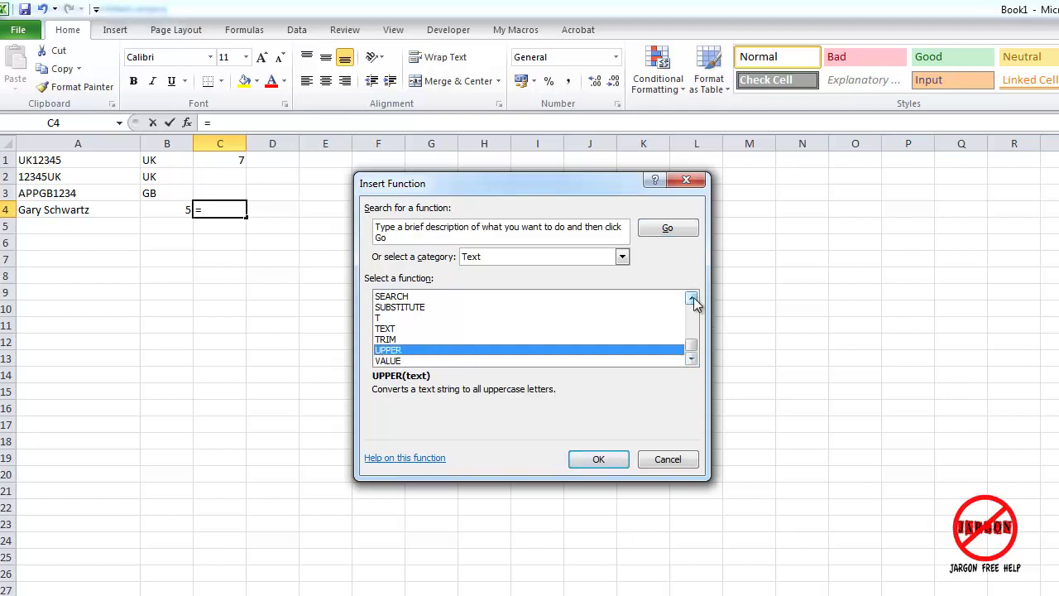
{"action": "left_click_drag", "start_coordinate": [692, 300], "coordinate": [692, 299]}
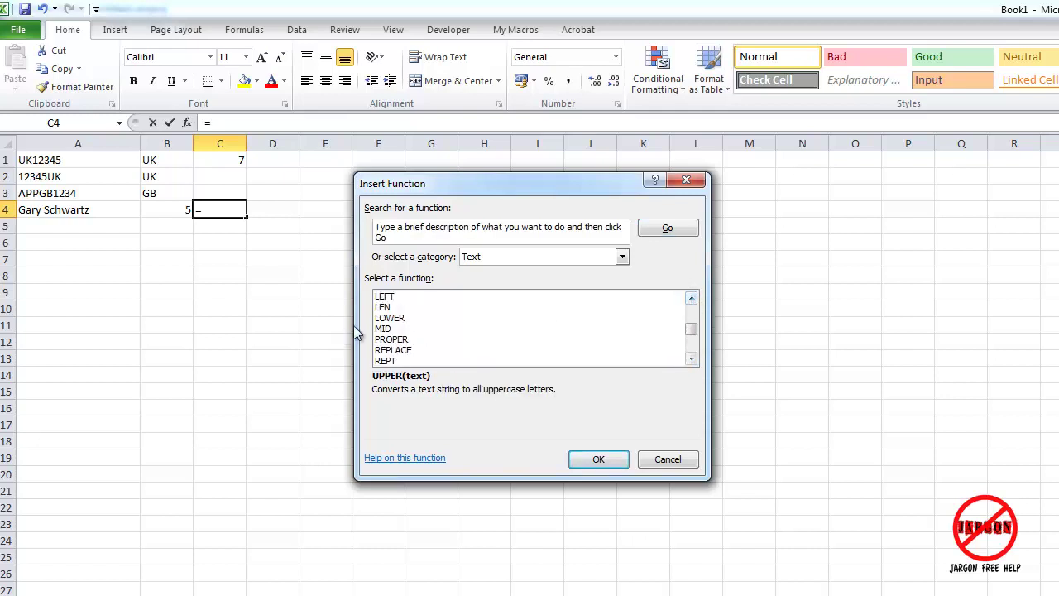
{"action": "left_click", "coordinate": [404, 319]}
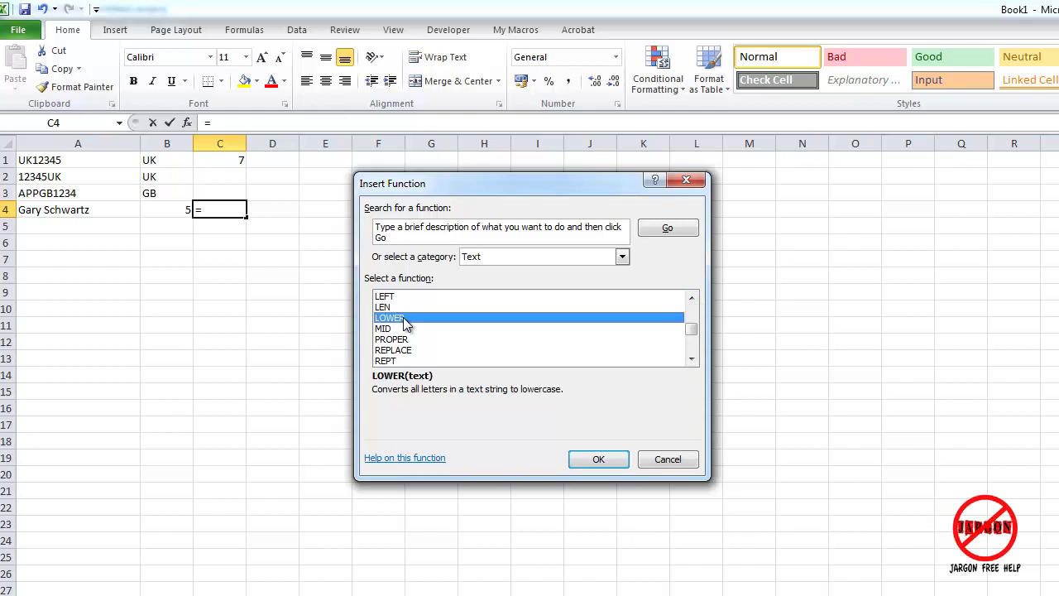
{"action": "left_click", "coordinate": [396, 342]}
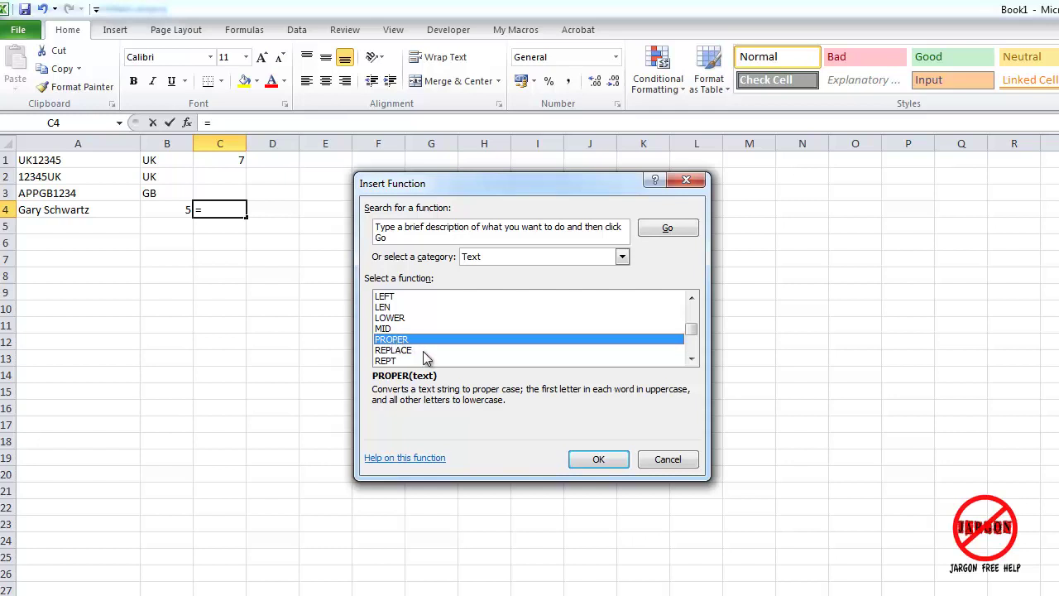
Enter =UPPER(A4) in C4 to show the full name in capitals.
{"action": "left_click", "coordinate": [691, 360]}
{"action": "left_click", "coordinate": [691, 359]}
{"action": "left_click", "coordinate": [691, 359]}
{"action": "left_click", "coordinate": [691, 360]}
{"action": "left_click", "coordinate": [691, 359]}
{"action": "left_click", "coordinate": [691, 359]}
{"action": "left_click", "coordinate": [691, 360]}
{"action": "left_click", "coordinate": [691, 359]}
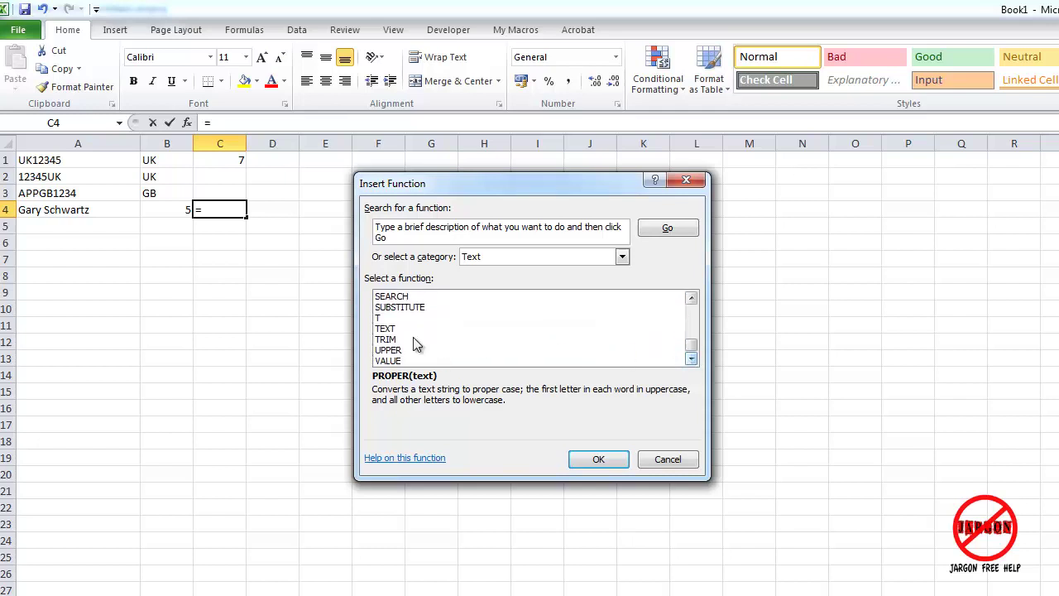
{"action": "left_click", "coordinate": [391, 351]}
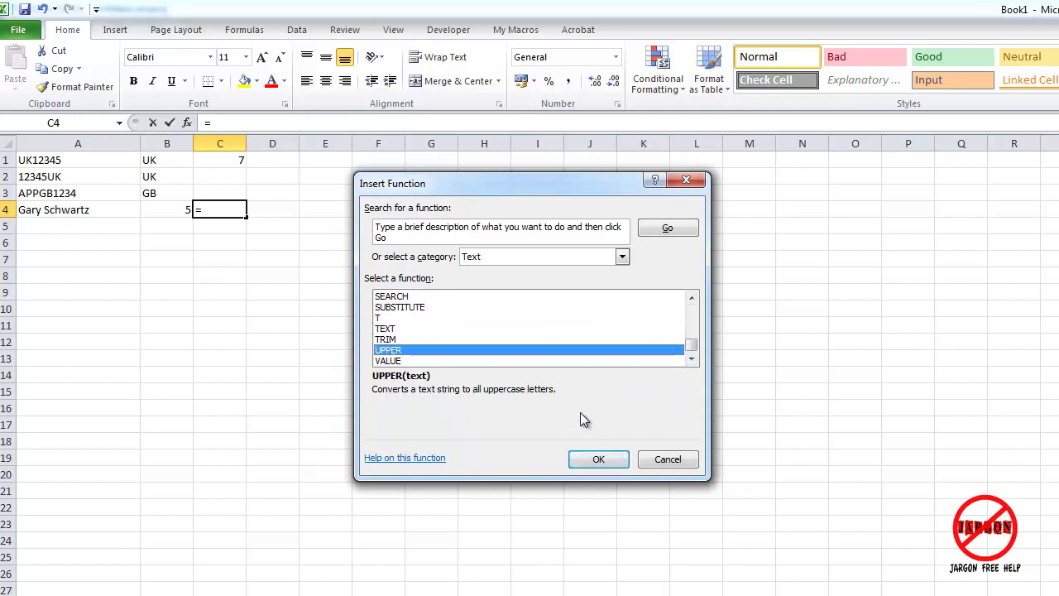
{"action": "left_click", "coordinate": [607, 462]}
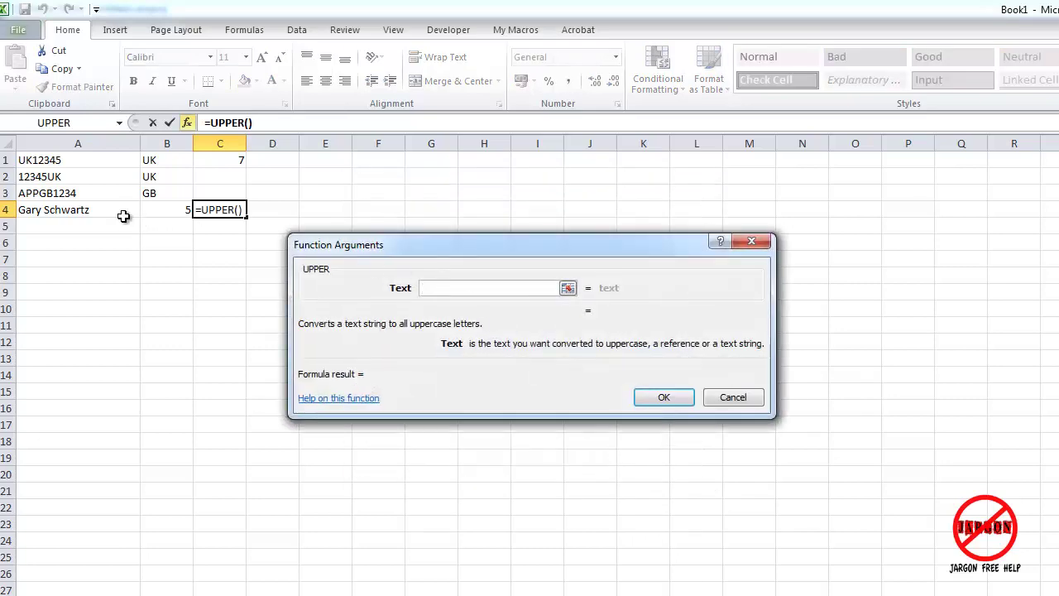
{"action": "left_click", "coordinate": [83, 211]}
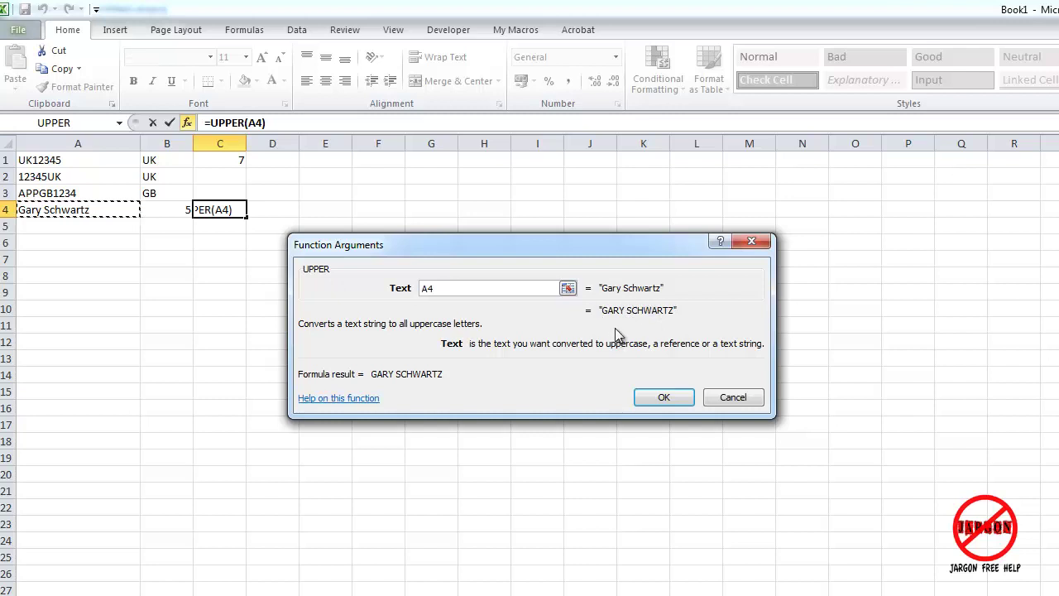
{"action": "left_click", "coordinate": [664, 398]}
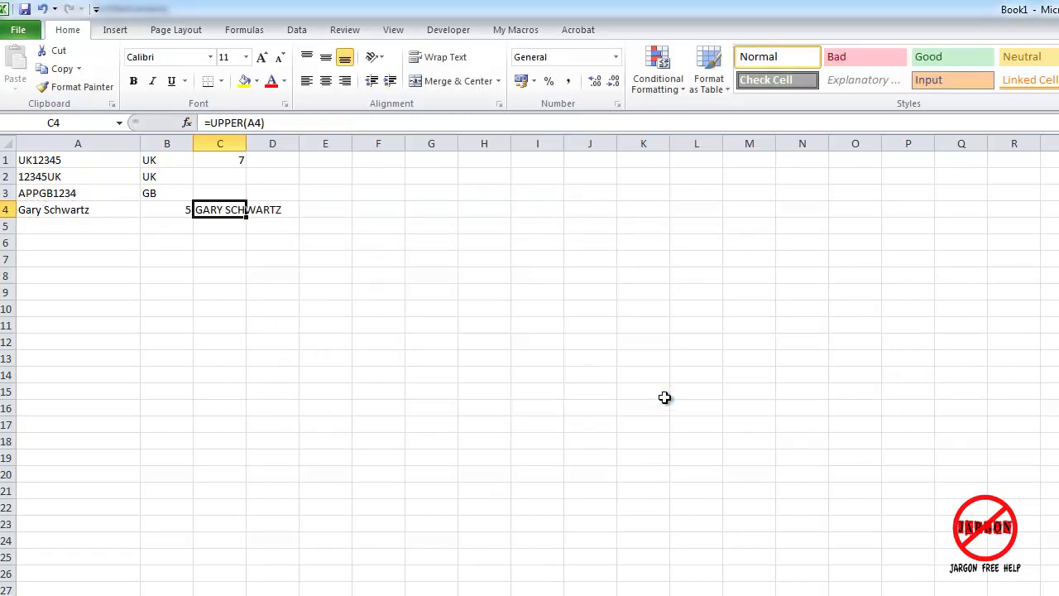